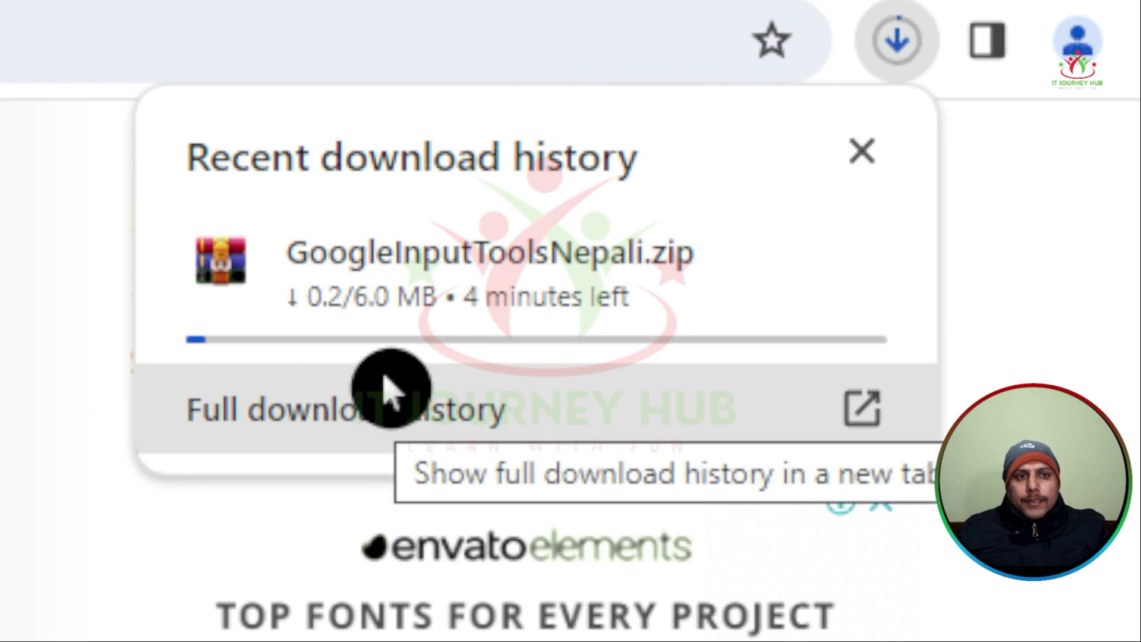
Show the downloaded GoogleInputToolsNepali.zip in its folder from the full download history
{"action": "mouse_move", "coordinate": [500, 366]}
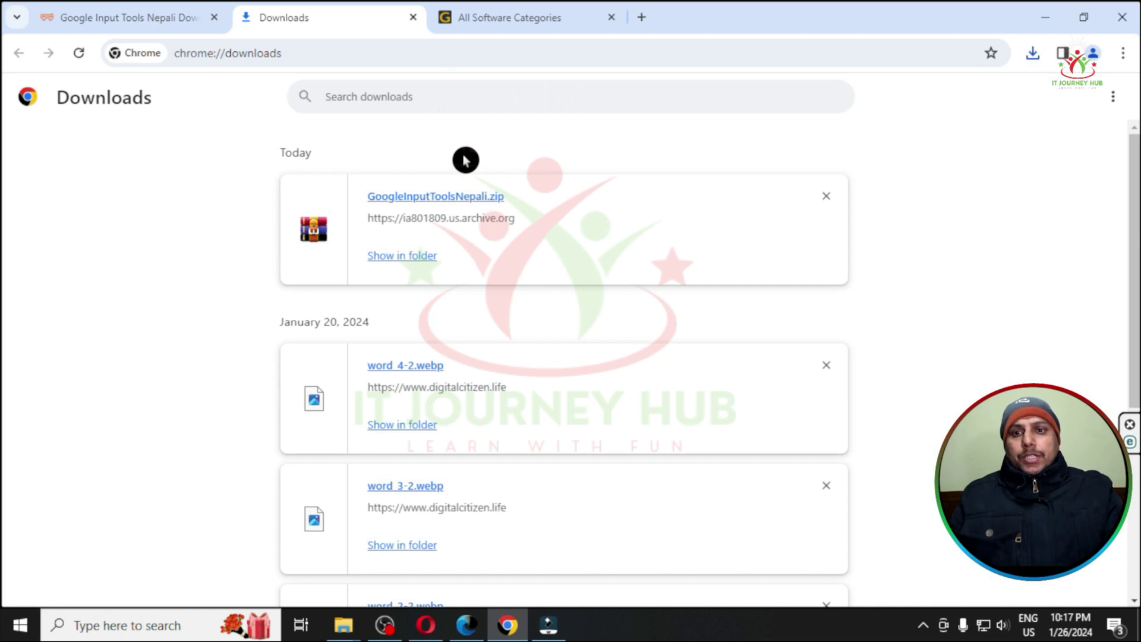
{"action": "left_click", "coordinate": [438, 205]}
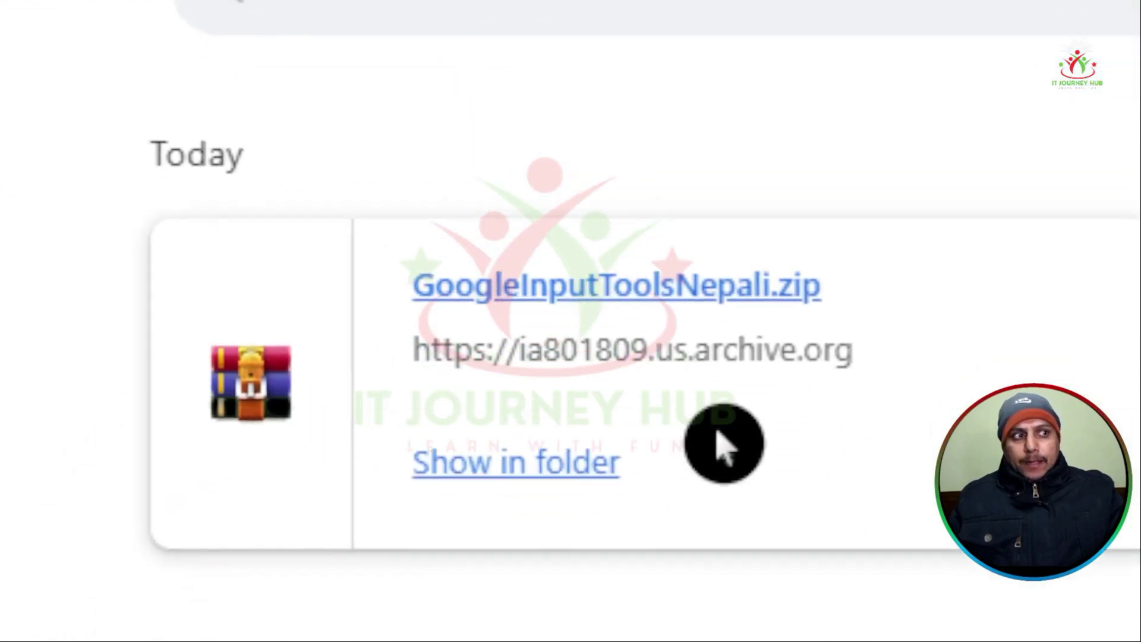
{"action": "left_click", "coordinate": [493, 456]}
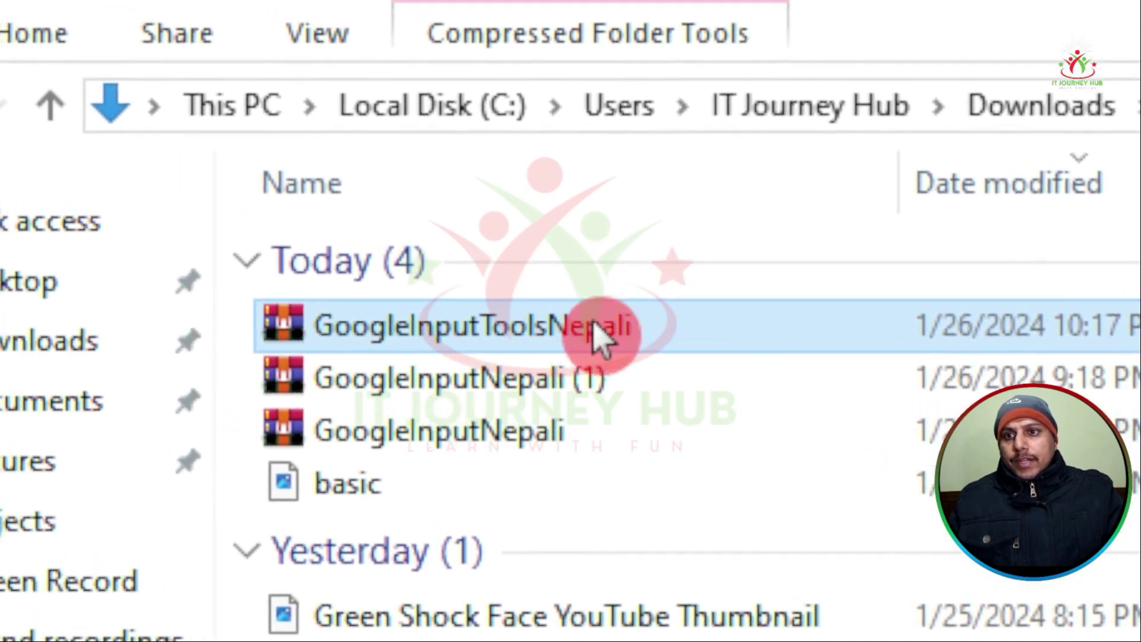
Extract the GoogleInputToolsNepali archive to the Desktop with WinRAR, using the default update and overwrite options
{"action": "right_click", "coordinate": [499, 291]}
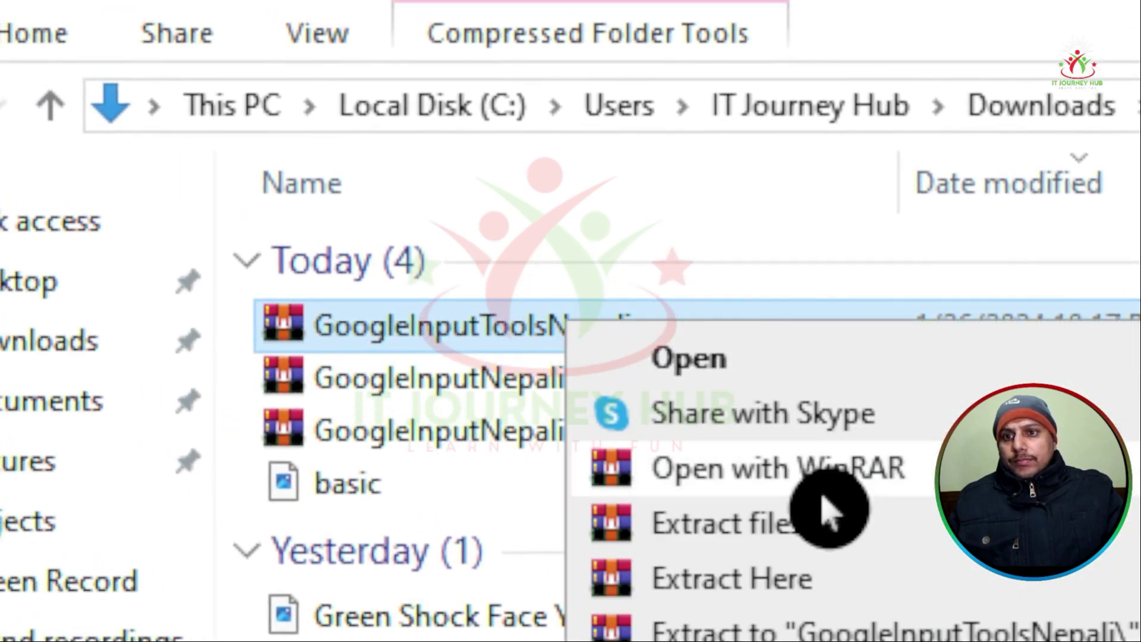
{"action": "left_click", "coordinate": [812, 535]}
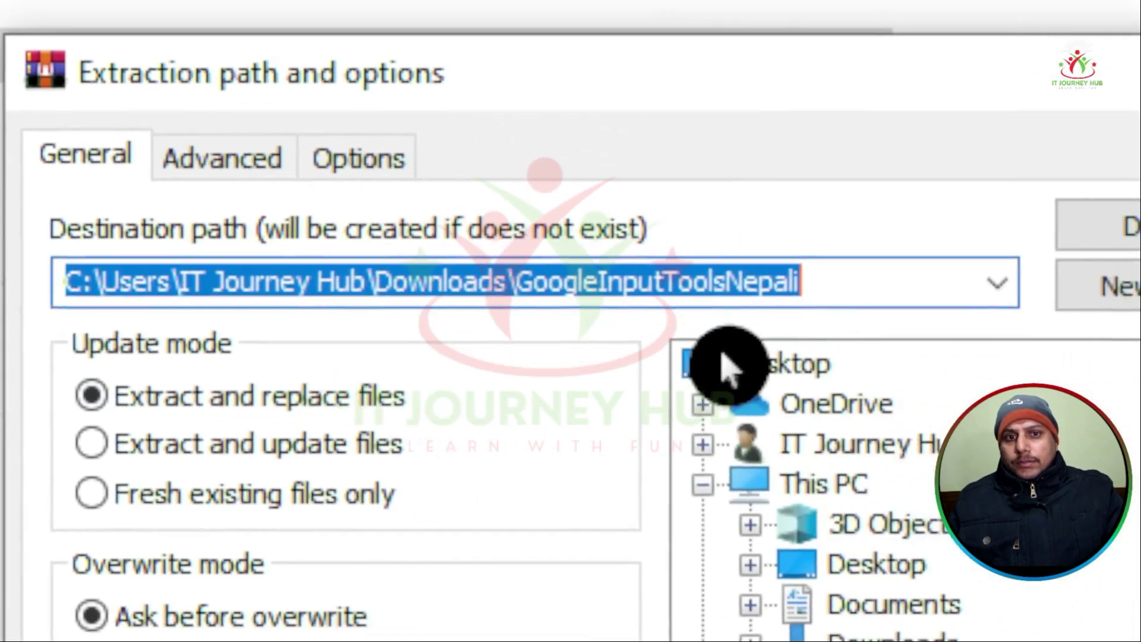
{"action": "left_click", "coordinate": [743, 291]}
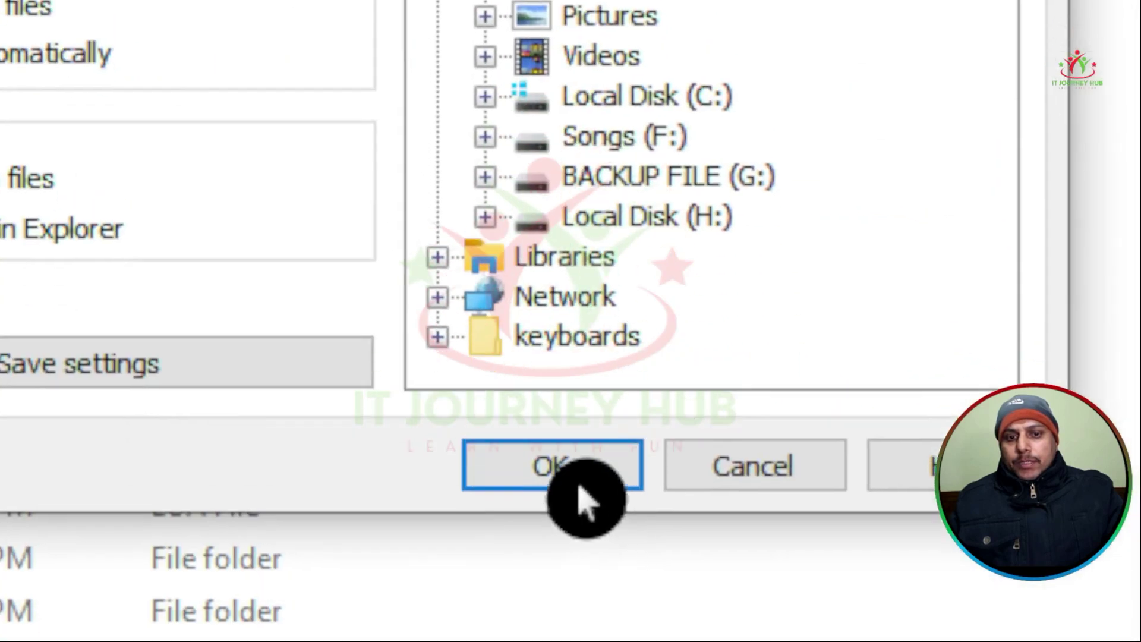
{"action": "left_click", "coordinate": [579, 485]}
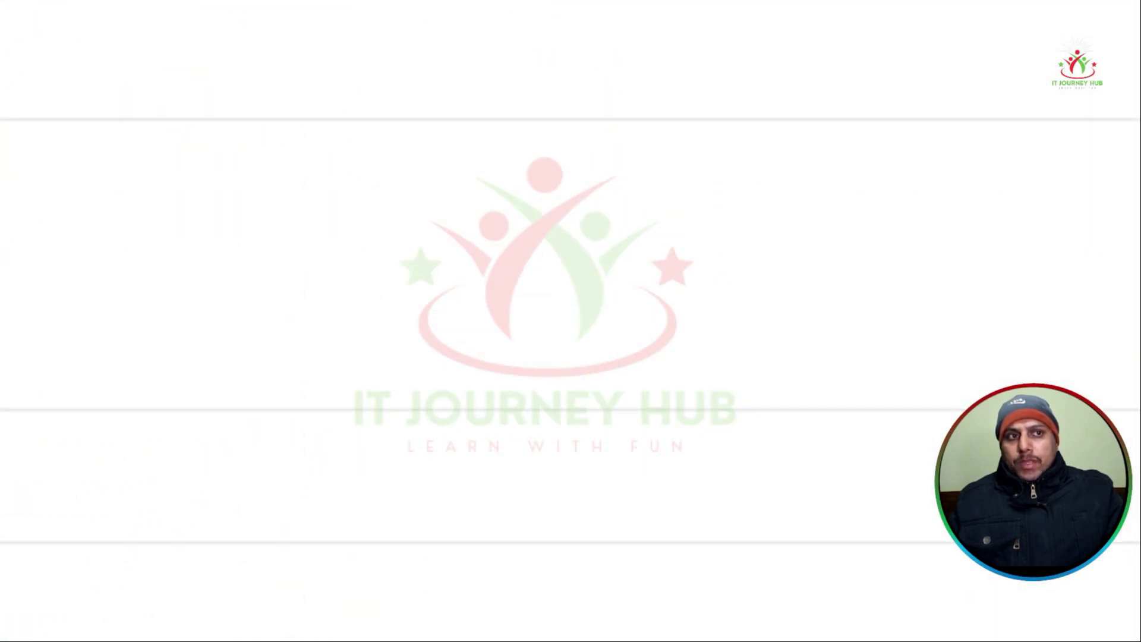
Clear the open windows from the desktop and open the extracted GoogleInputToolsNepali folder
{"action": "left_click", "coordinate": [865, 30]}
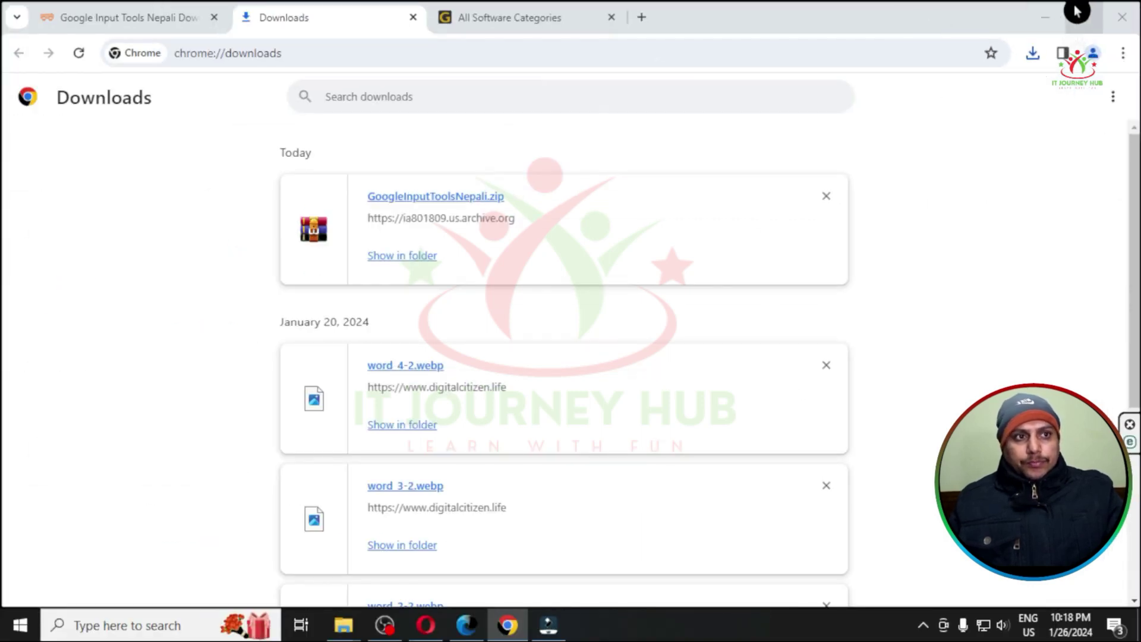
{"action": "left_click", "coordinate": [1044, 17]}
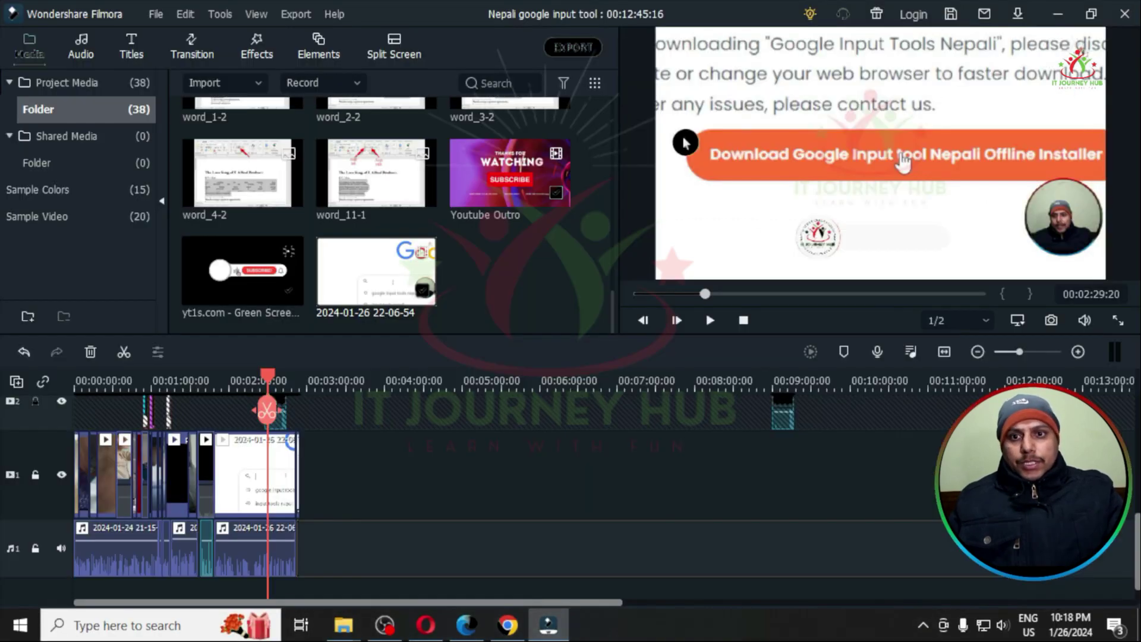
{"action": "left_click", "coordinate": [1066, 18]}
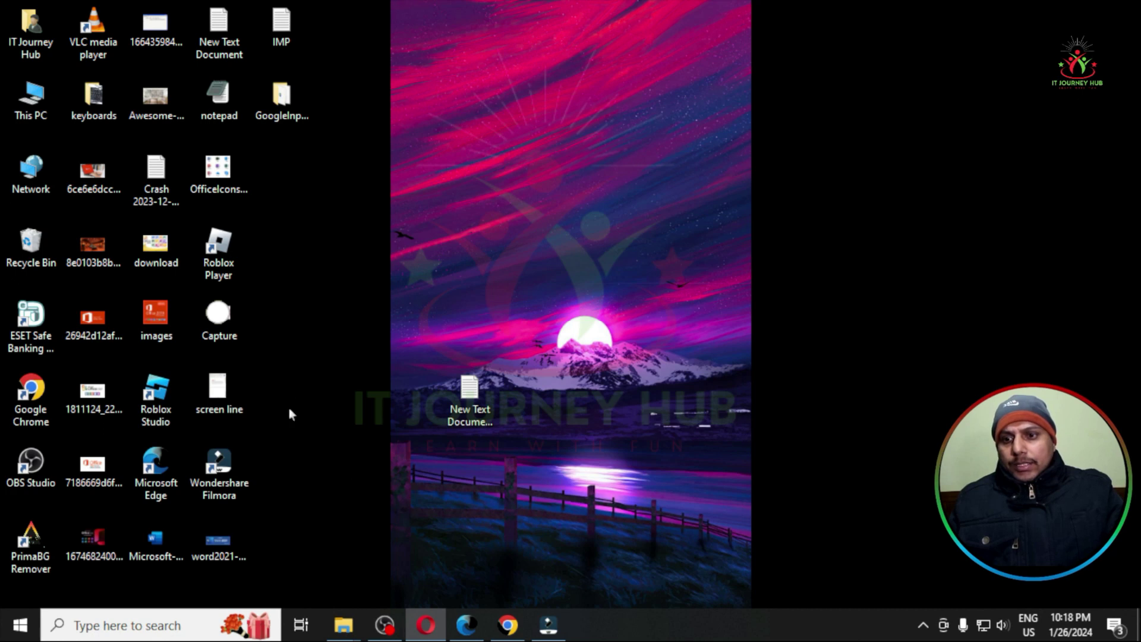
{"action": "double_click", "coordinate": [289, 96]}
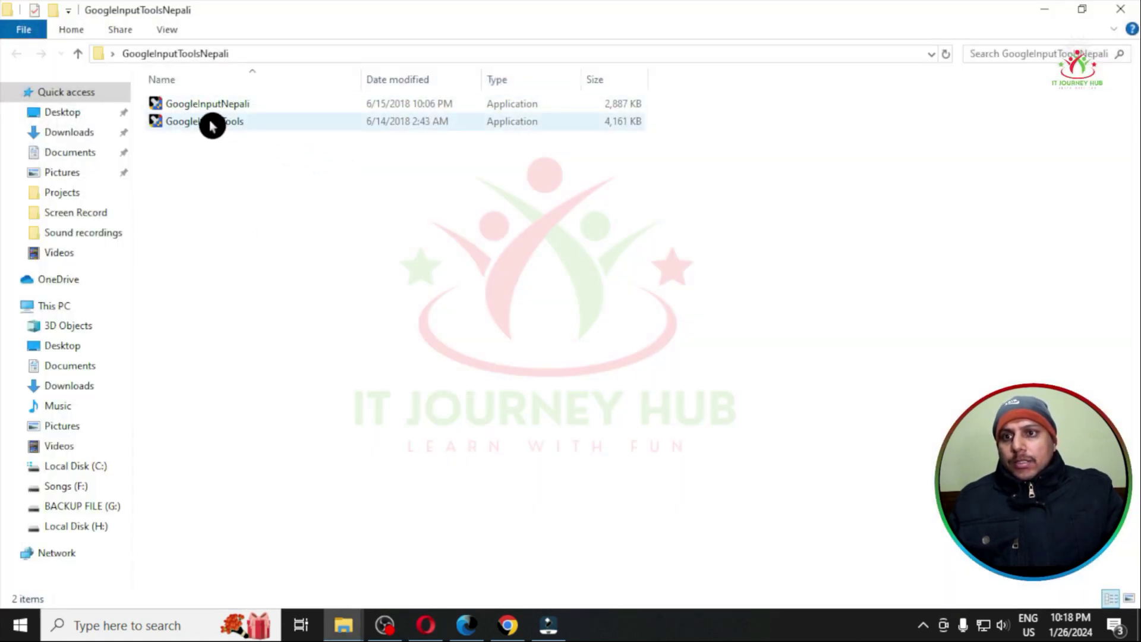
Install GoogleInputTools and GoogleInputNepali from the folder, finishing both setup wizards with the reboot postponed
{"action": "left_click", "coordinate": [209, 123]}
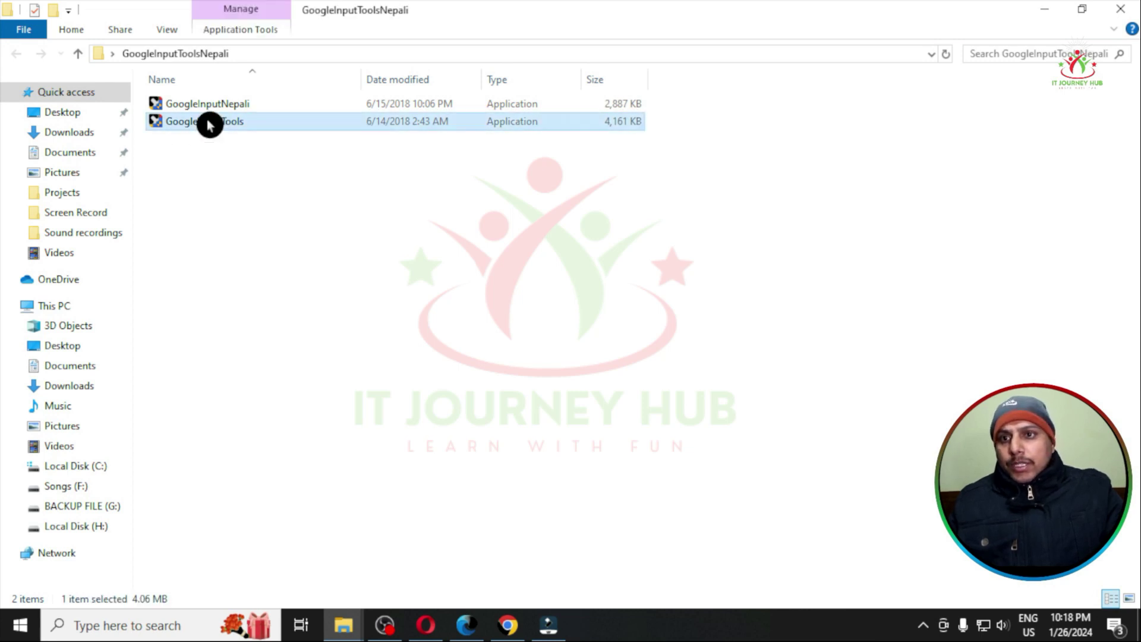
{"action": "double_click", "coordinate": [225, 123]}
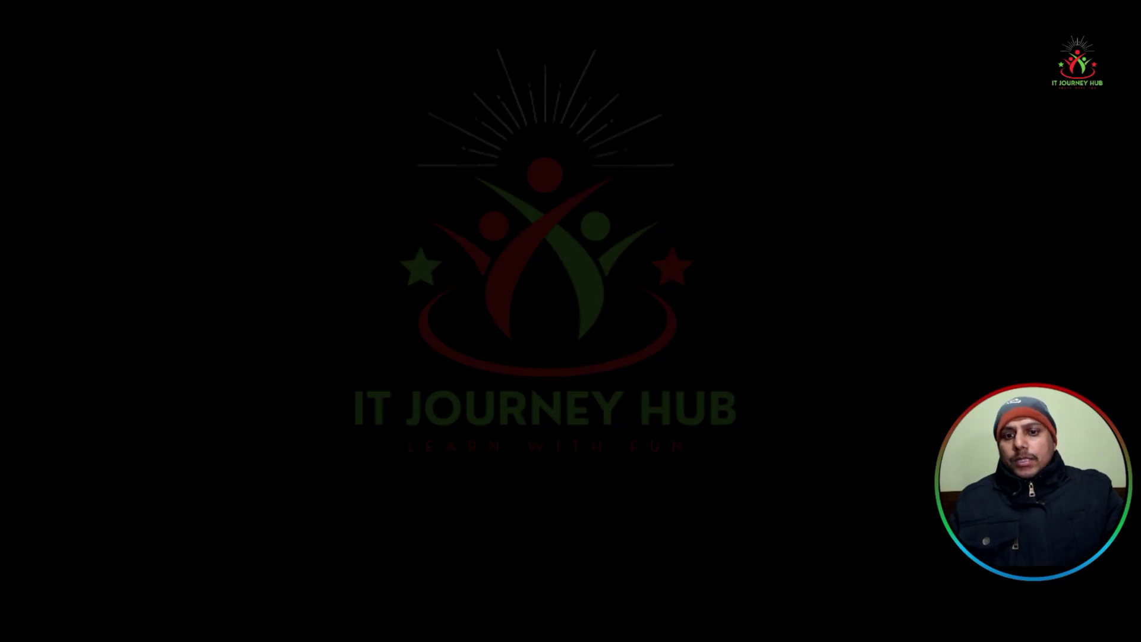
{"action": "left_click", "coordinate": [440, 350]}
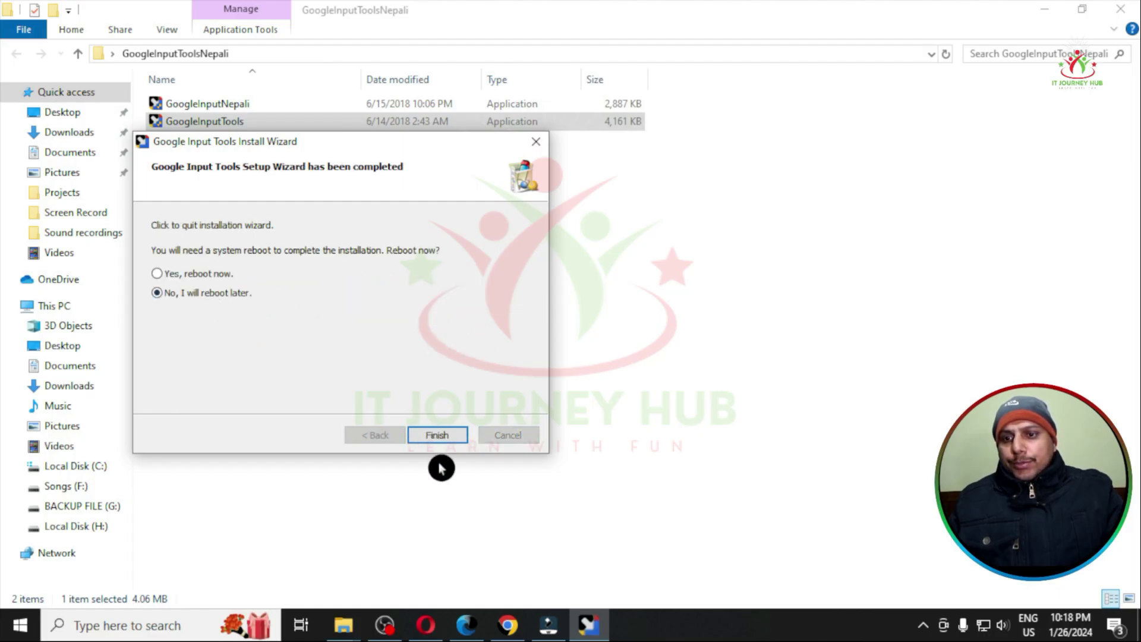
{"action": "left_click", "coordinate": [447, 436]}
{"action": "left_click", "coordinate": [225, 110]}
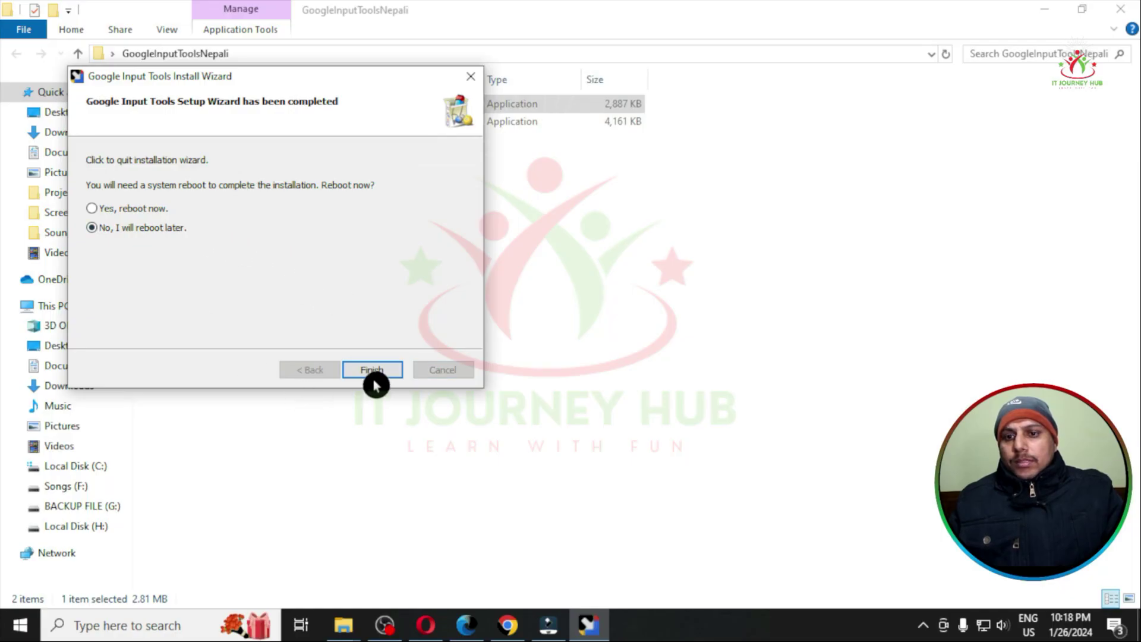
{"action": "left_click", "coordinate": [371, 367]}
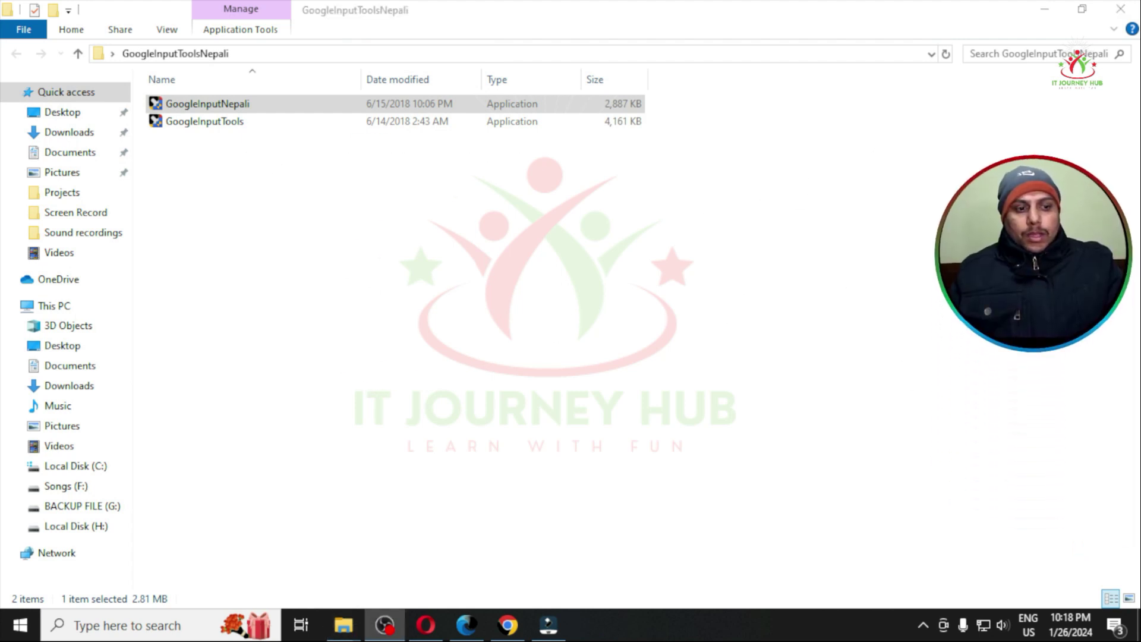
Switch the keyboard input to Nepali (Nepal) Google Input Tools and close the installer folder
{"action": "left_click", "coordinate": [1030, 633]}
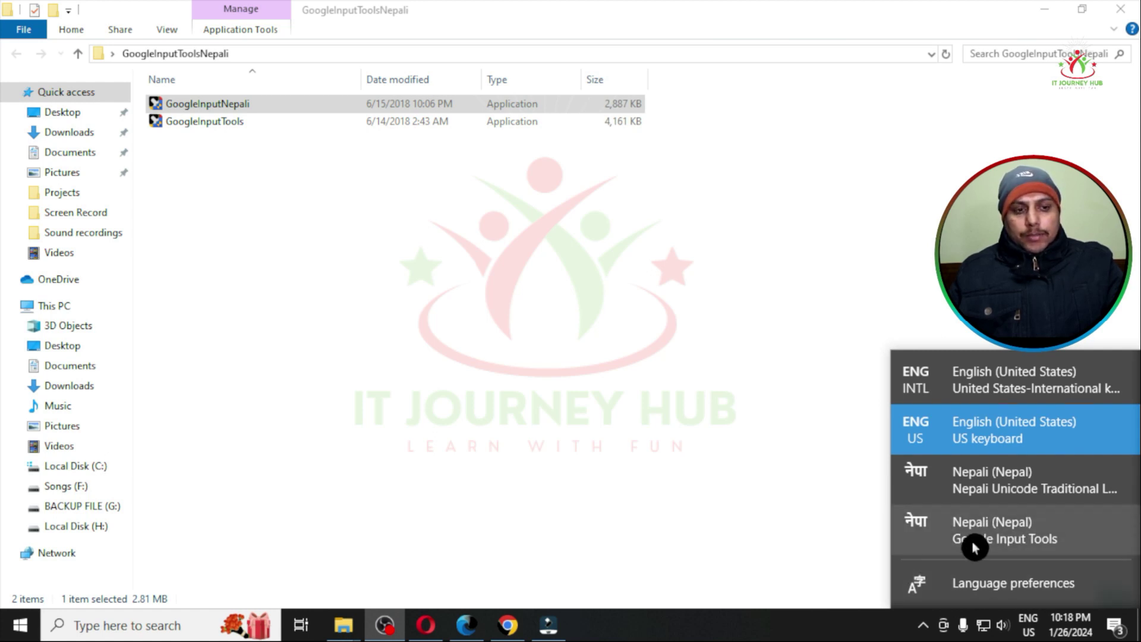
{"action": "left_click", "coordinate": [998, 537]}
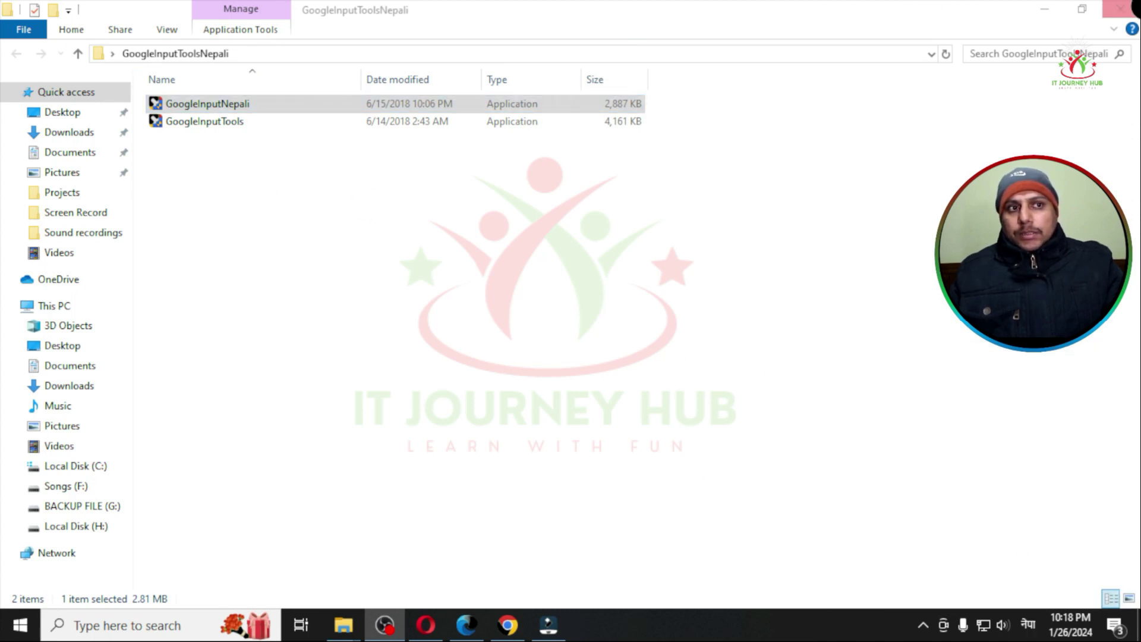
{"action": "left_click", "coordinate": [1121, 9]}
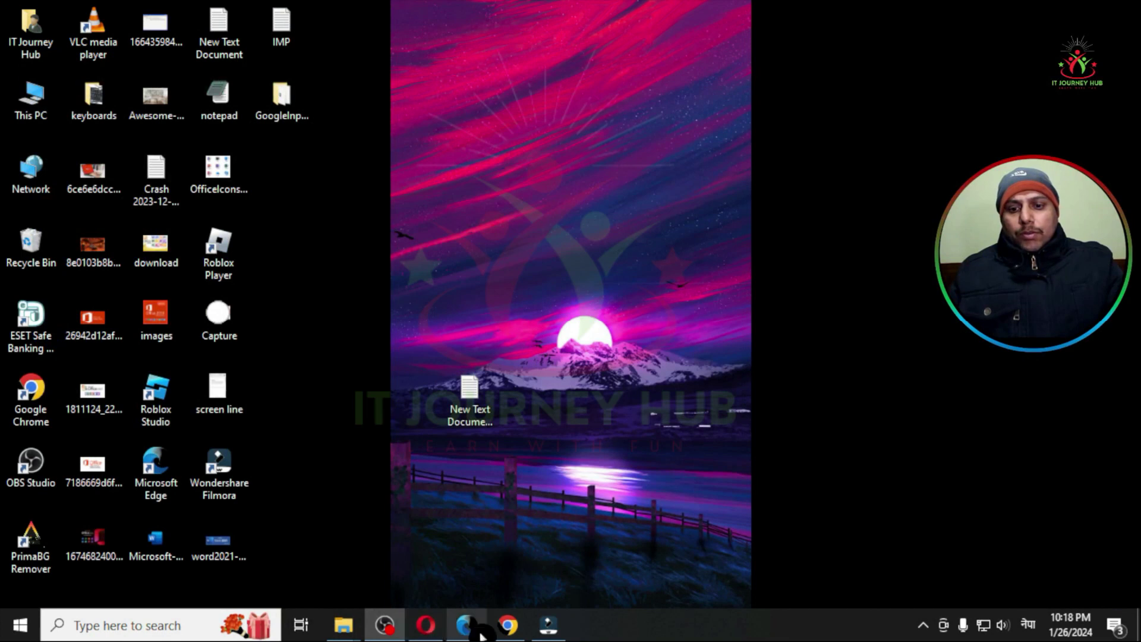
Switch to Chrome and enter "मेरो लगानी" in the address bar by phonetic typing of "mero lagani"
{"action": "left_click", "coordinate": [505, 631]}
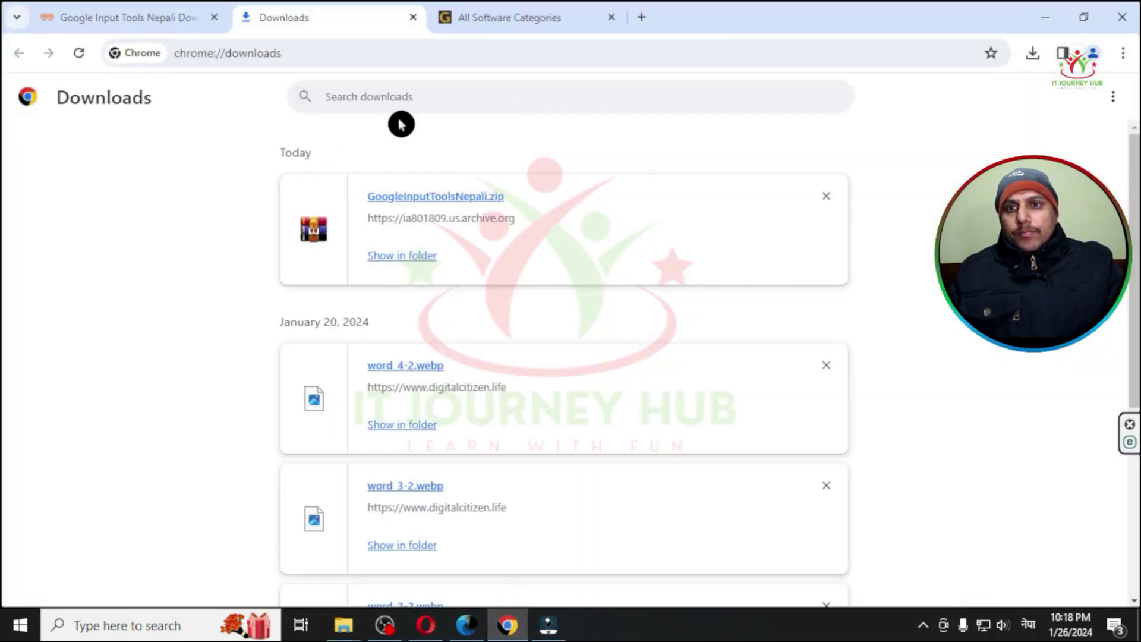
{"action": "left_click", "coordinate": [313, 49]}
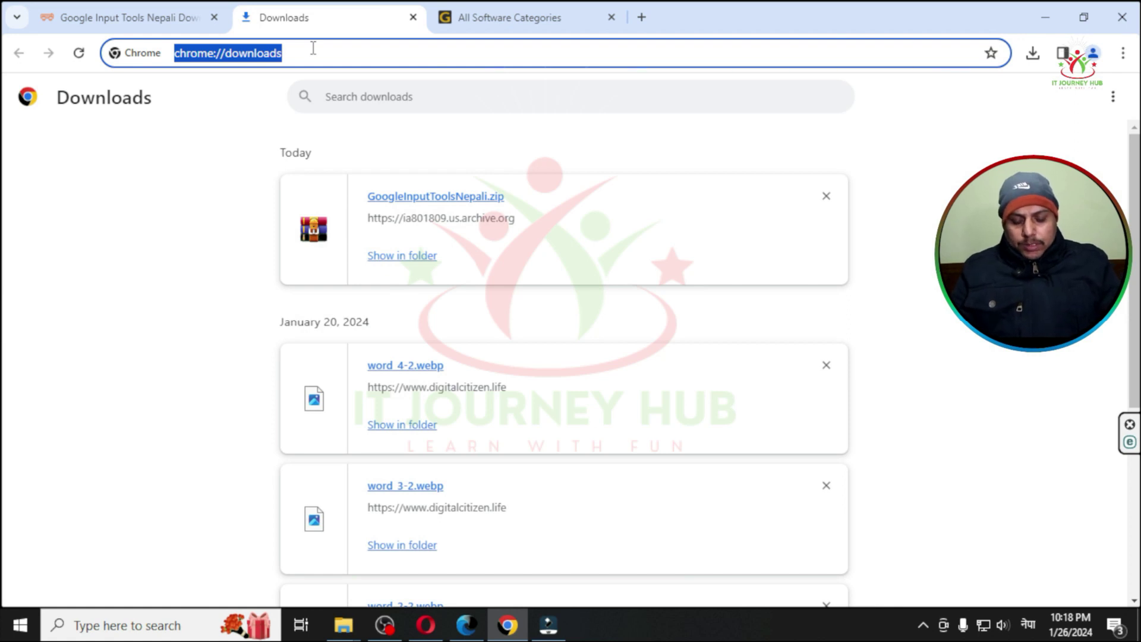
{"action": "type", "text": "m"}
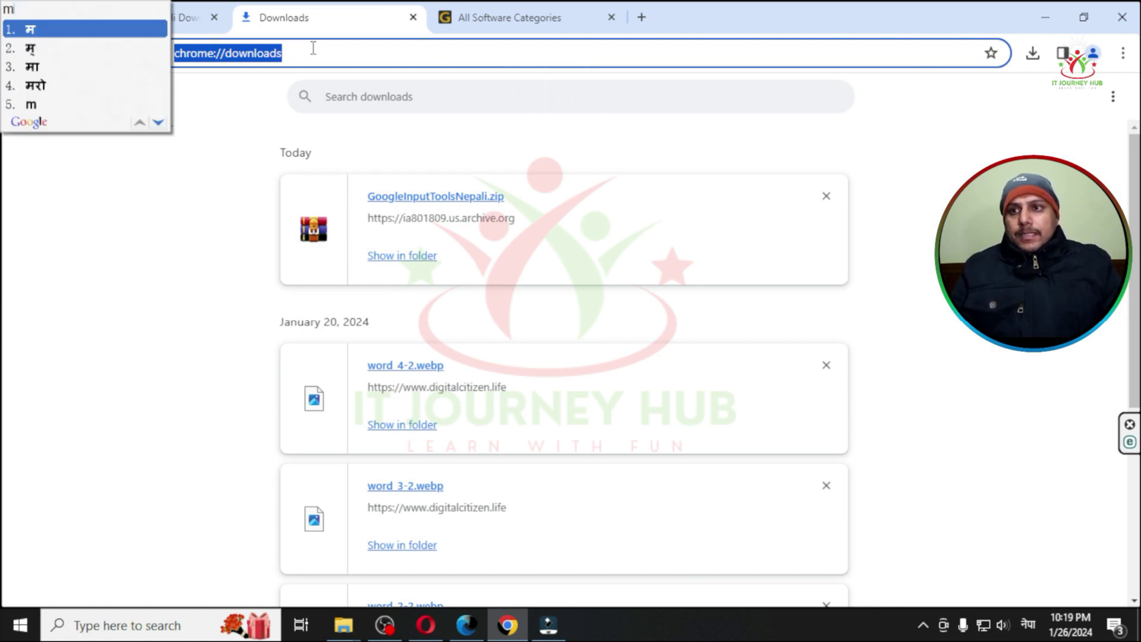
{"action": "type", "text": "ero"}
{"action": "key", "text": "space"}
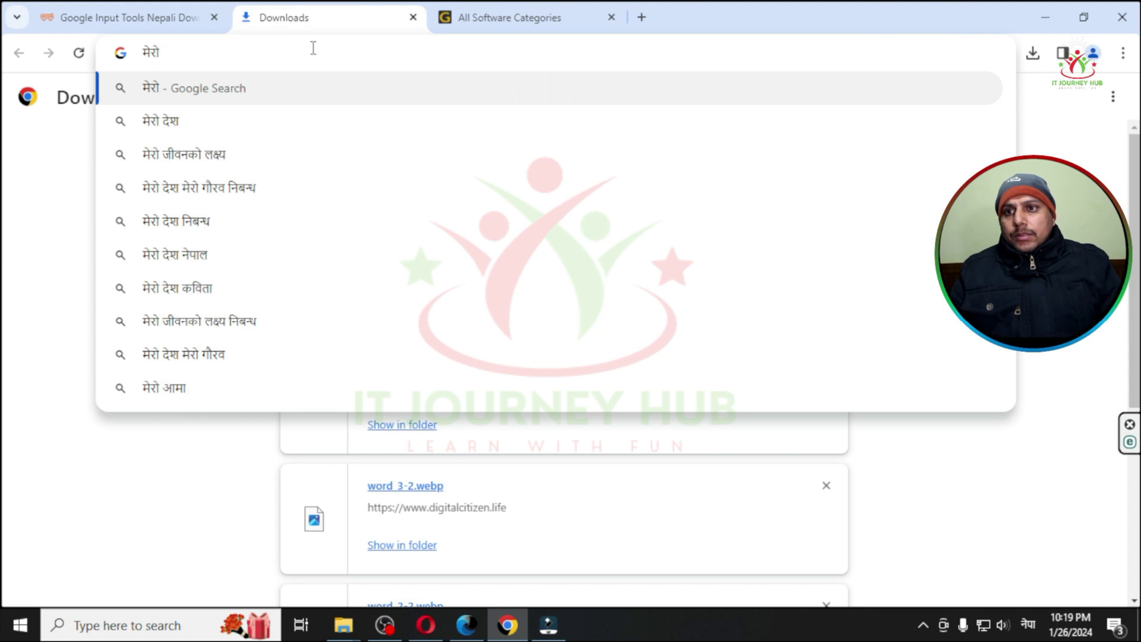
{"action": "type", "text": "lagani"}
{"action": "key", "text": "space"}
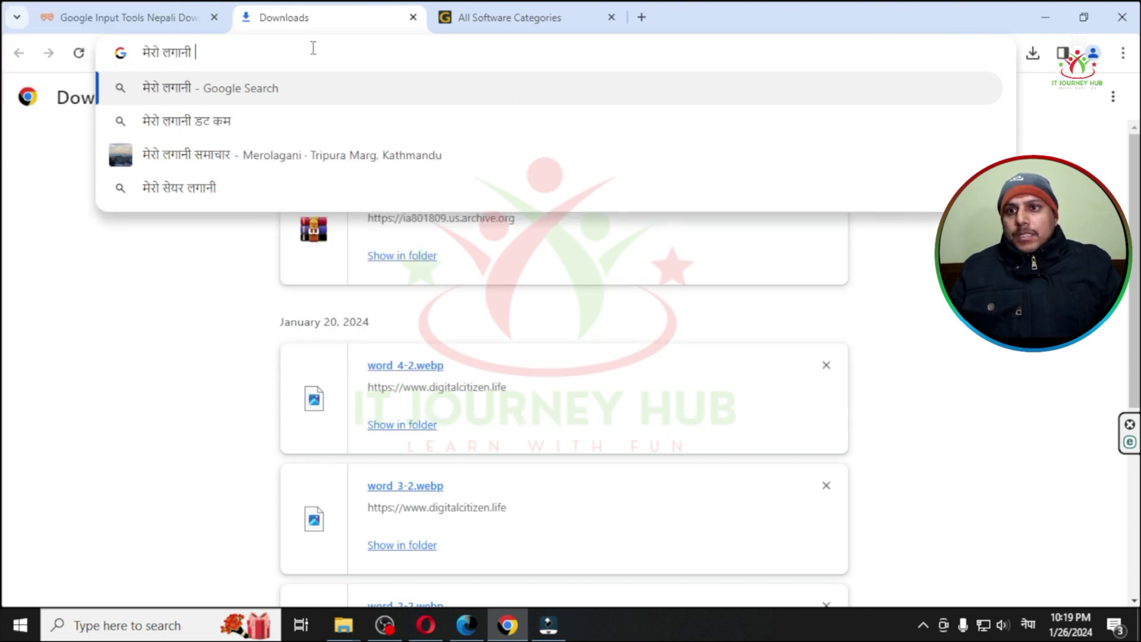
{"action": "type", "text": "dot"}
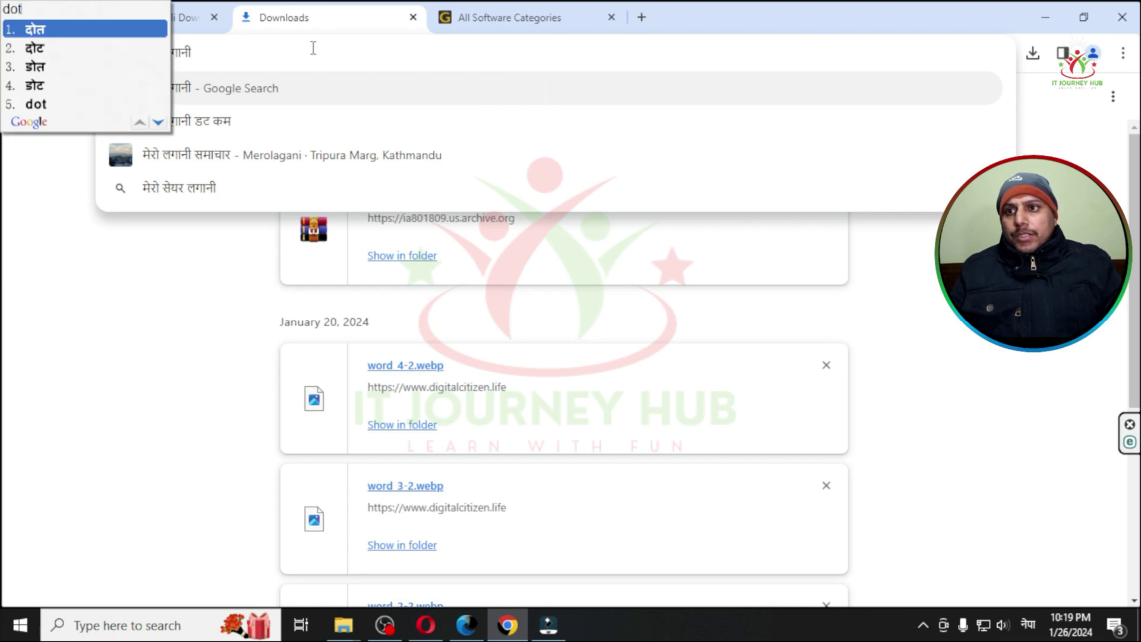
{"action": "key", "text": "space"}
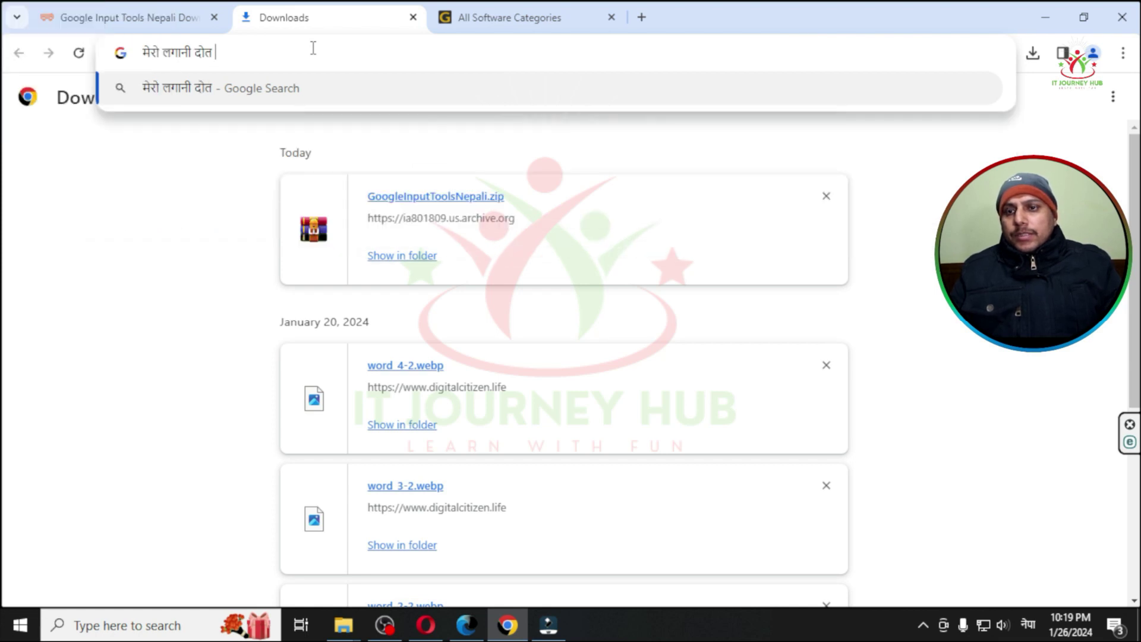
{"action": "key", "text": "BackSpace"}
{"action": "key", "text": "BackSpace"}
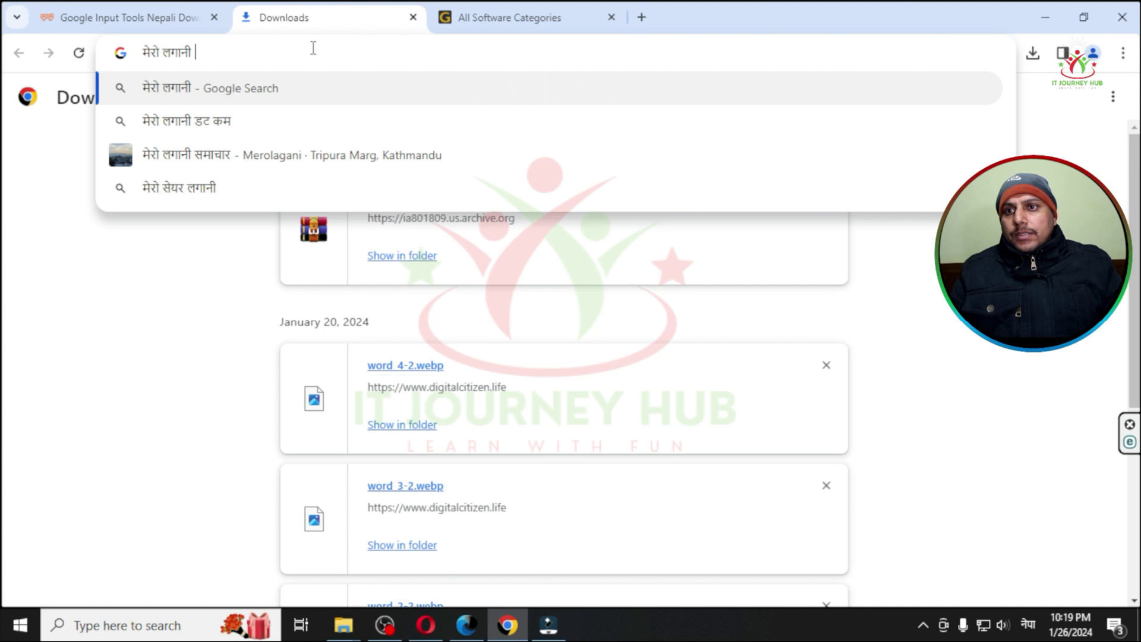
Search for the suggested phrase "मेरो लगानी डट कम" and look through the Google results
{"action": "left_click", "coordinate": [221, 122]}
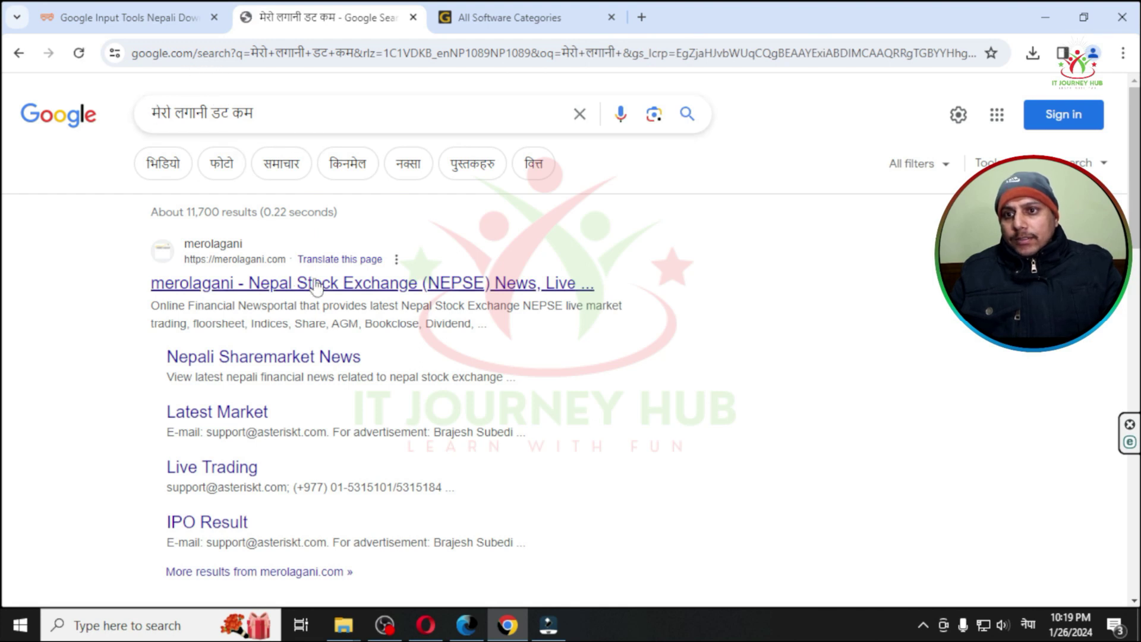
{"action": "scroll", "coordinate": [291, 368], "scroll_direction": "down", "scroll_amount": 5}
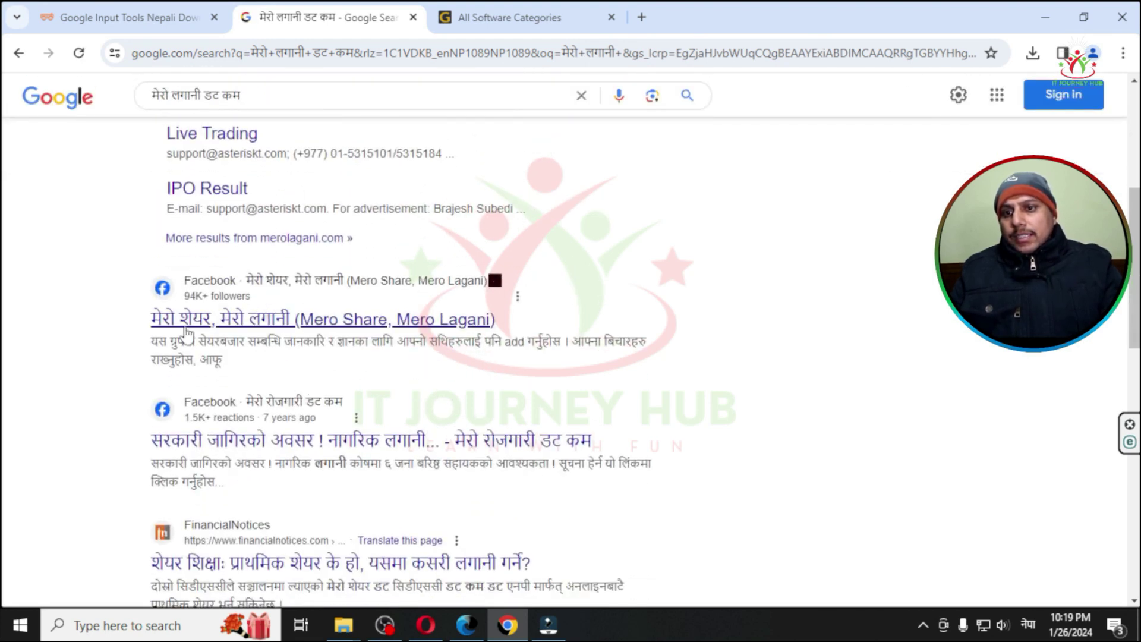
{"action": "scroll", "coordinate": [297, 362], "scroll_direction": "down", "scroll_amount": 1}
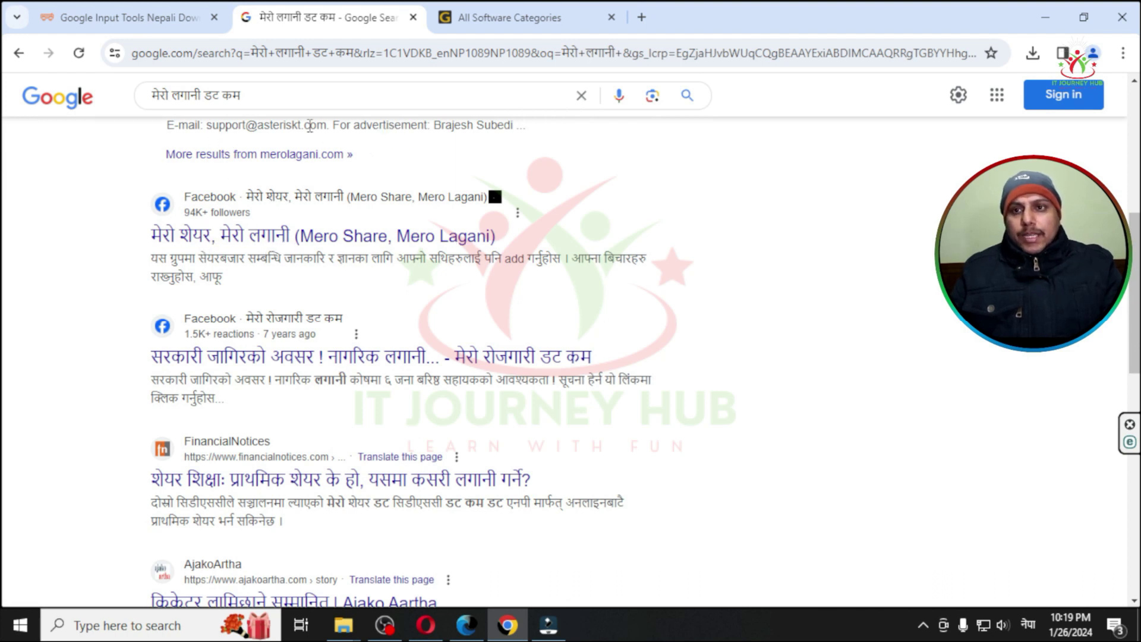
{"action": "scroll", "coordinate": [283, 192], "scroll_direction": "up", "scroll_amount": 5}
{"action": "scroll", "coordinate": [284, 192], "scroll_direction": "up", "scroll_amount": 2}
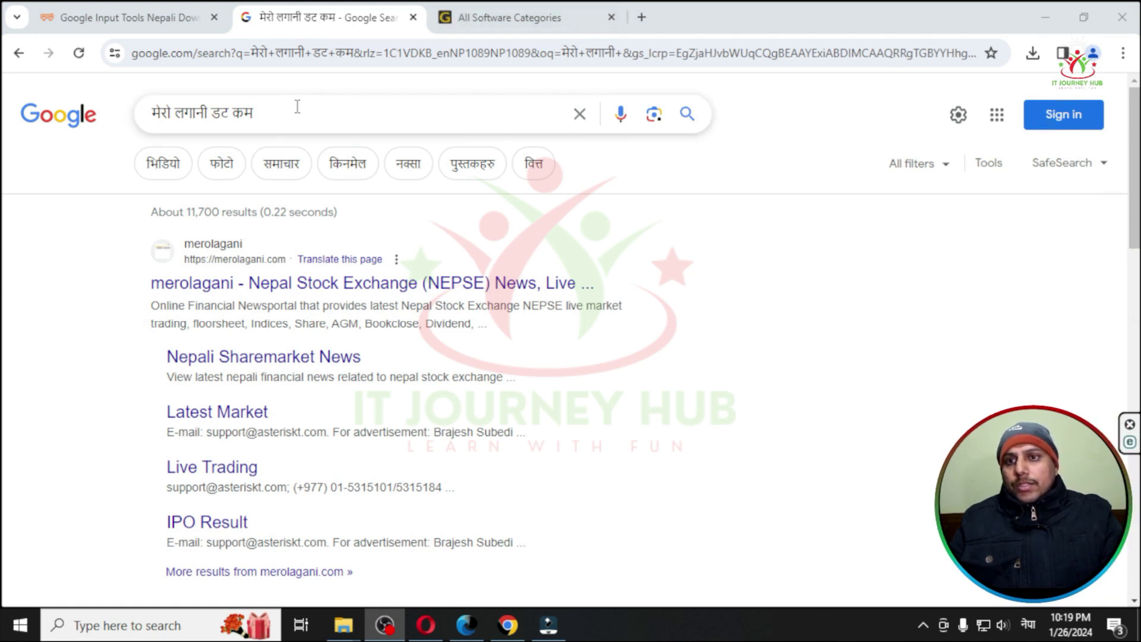
Replace the query in the Google search box with "मेरो देश" by phonetic typing of "mero desh"
{"action": "left_click_drag", "start_coordinate": [297, 107], "coordinate": [110, 114]}
{"action": "left_click_drag", "start_coordinate": [301, 117], "coordinate": [51, 101]}
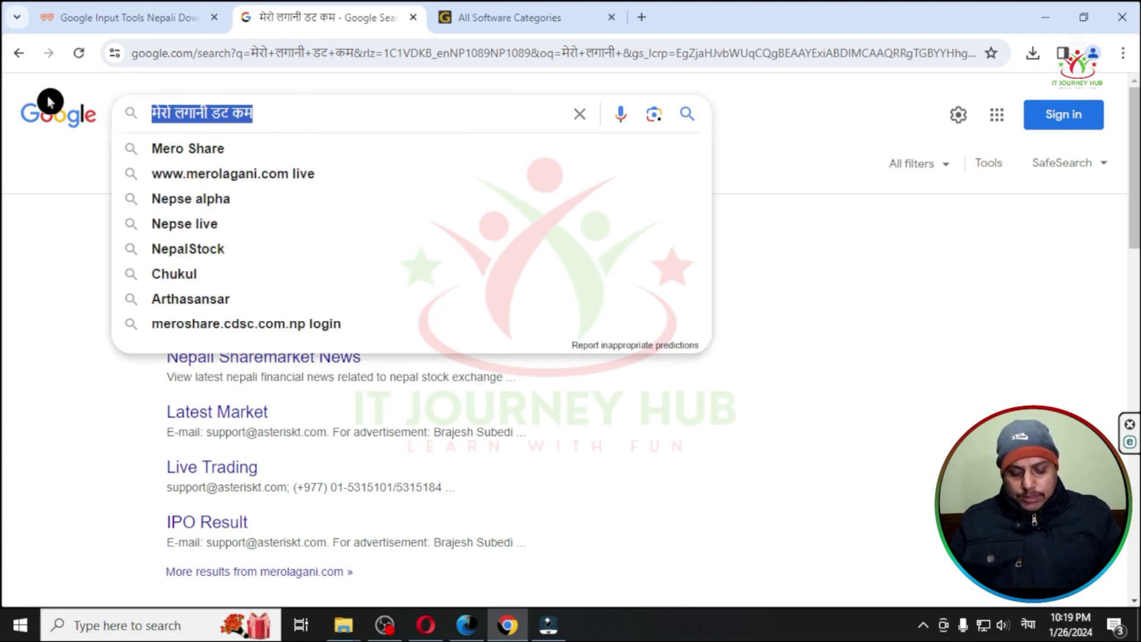
{"action": "type", "text": "m"}
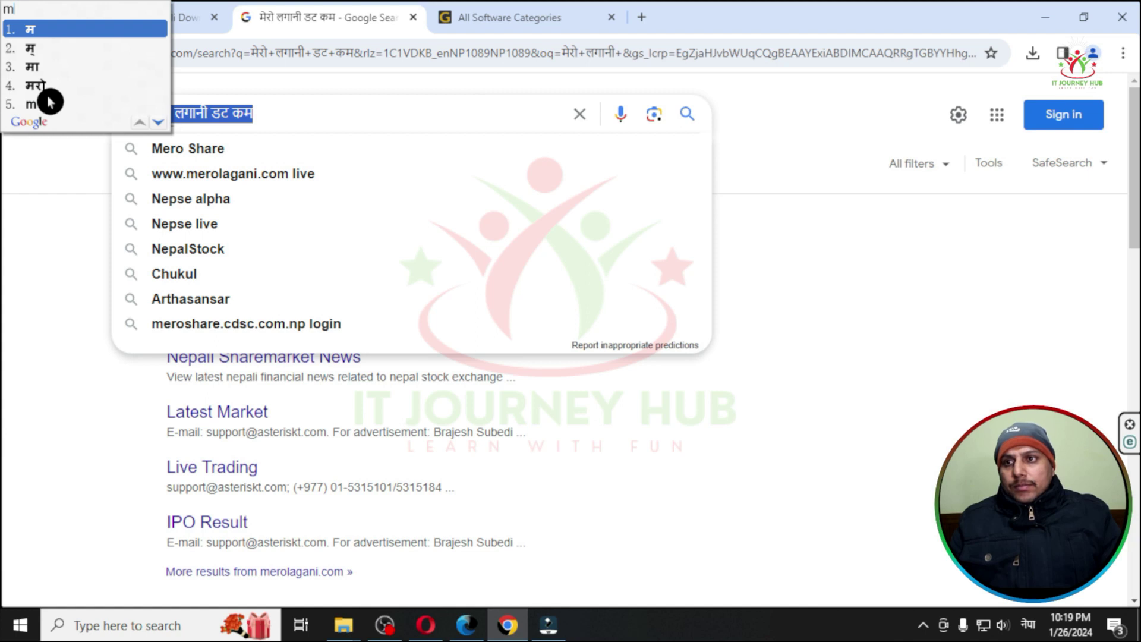
{"action": "key", "text": "space"}
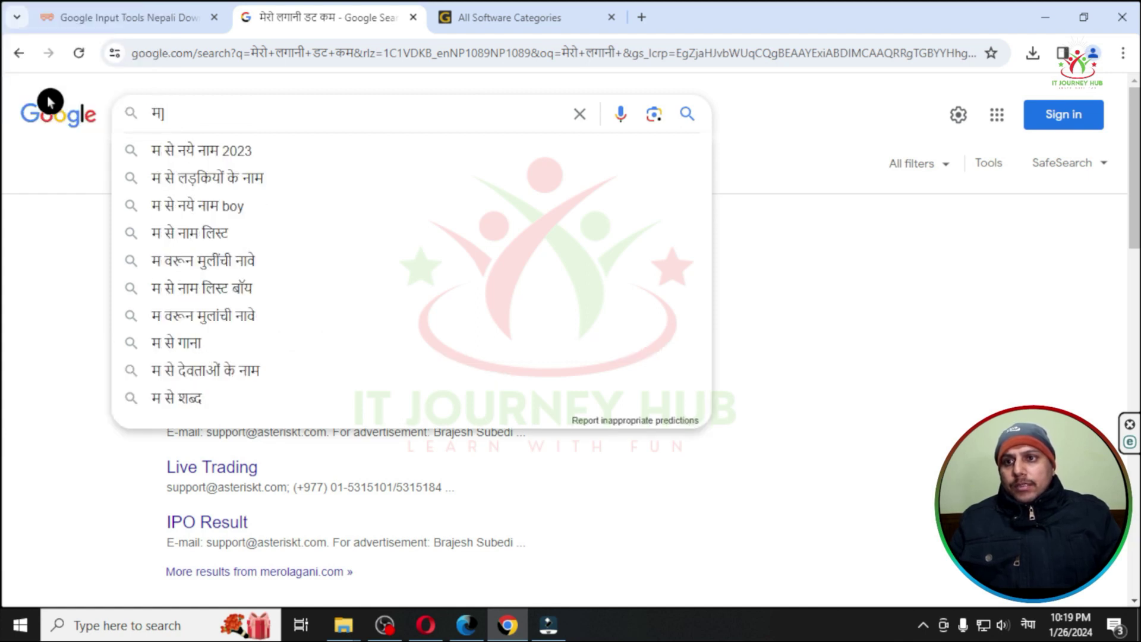
{"action": "key", "text": "BackSpace"}
{"action": "type", "text": "mero"}
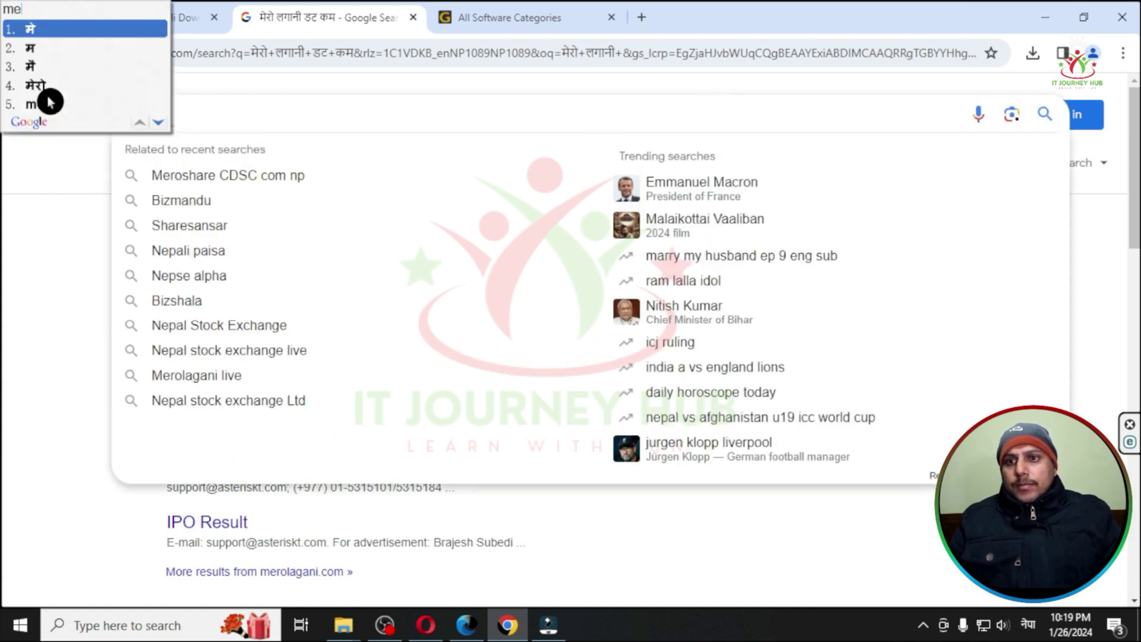
{"action": "key", "text": "space"}
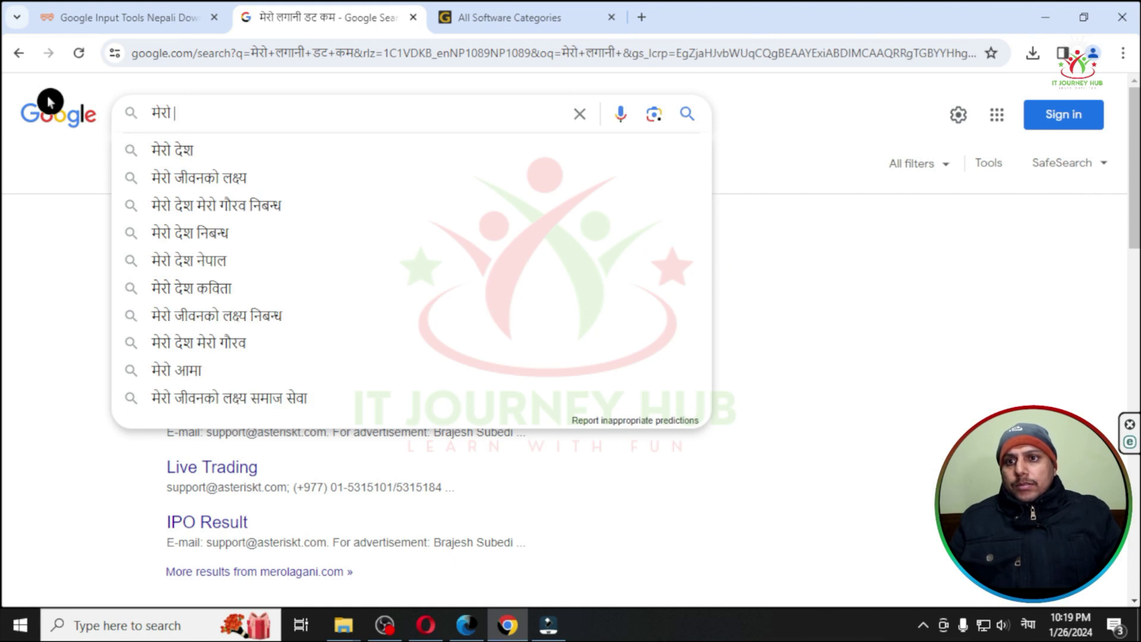
{"action": "type", "text": "desh"}
{"action": "key", "text": "space"}
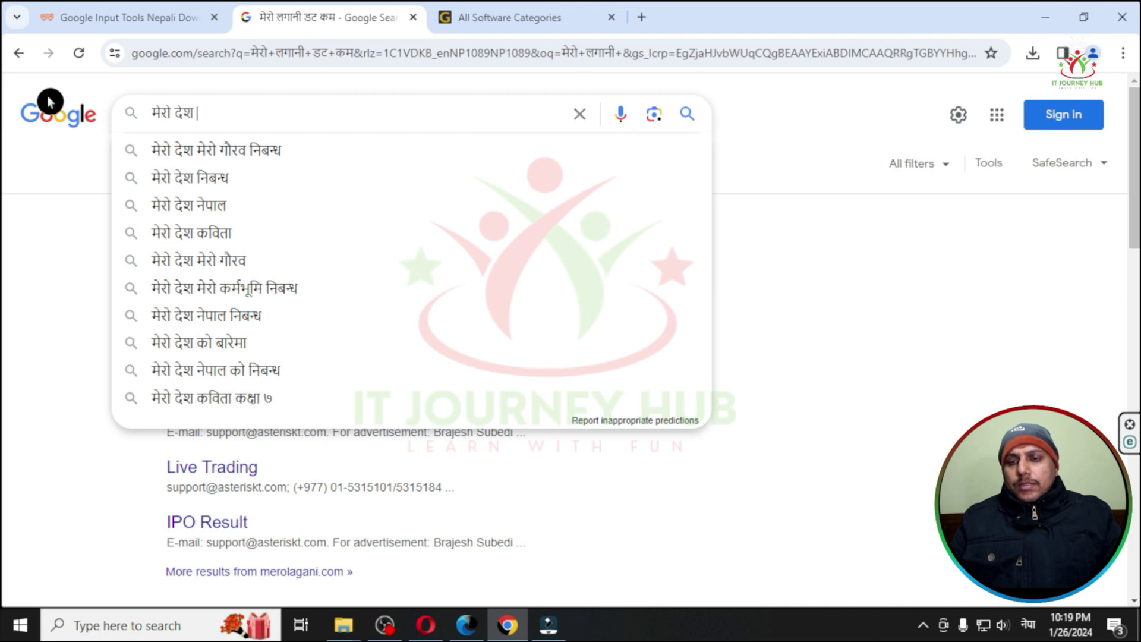
Extend the query with "नेपाल हो" by phonetic typing of "nepal ho" and run the search
{"action": "type", "text": "n"}
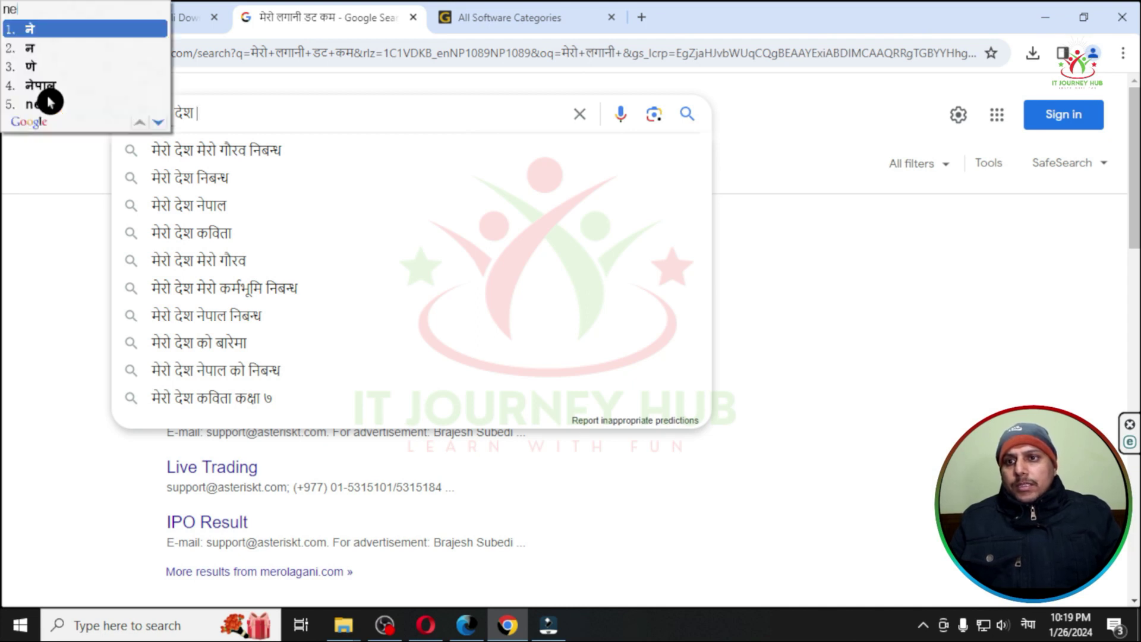
{"action": "type", "text": "epal"}
{"action": "key", "text": "space"}
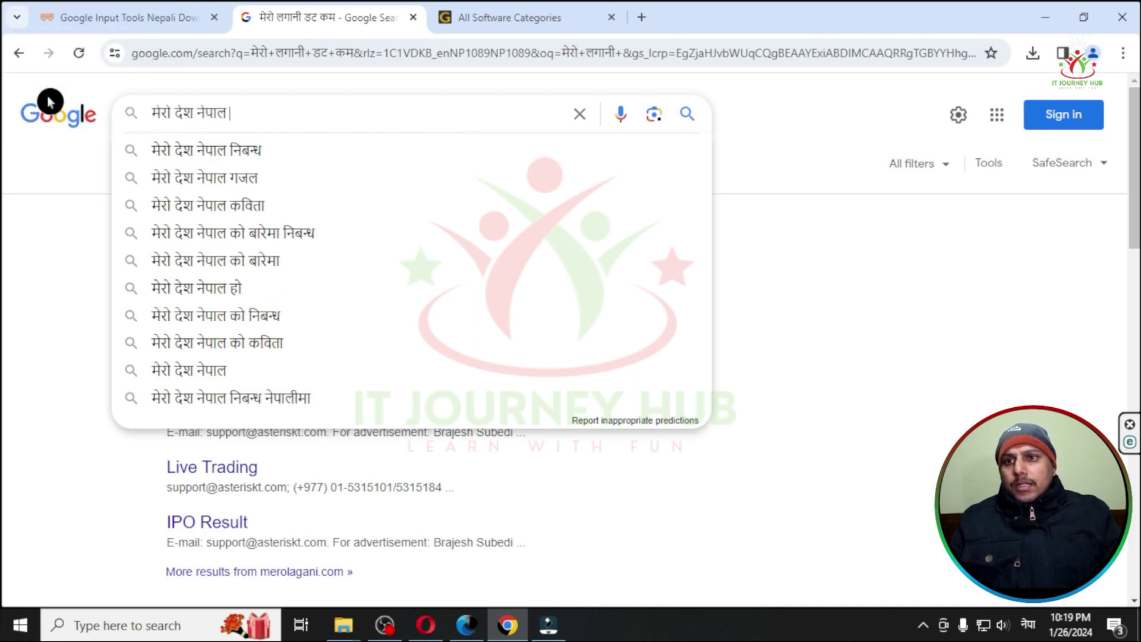
{"action": "type", "text": "ho"}
{"action": "key", "text": "space"}
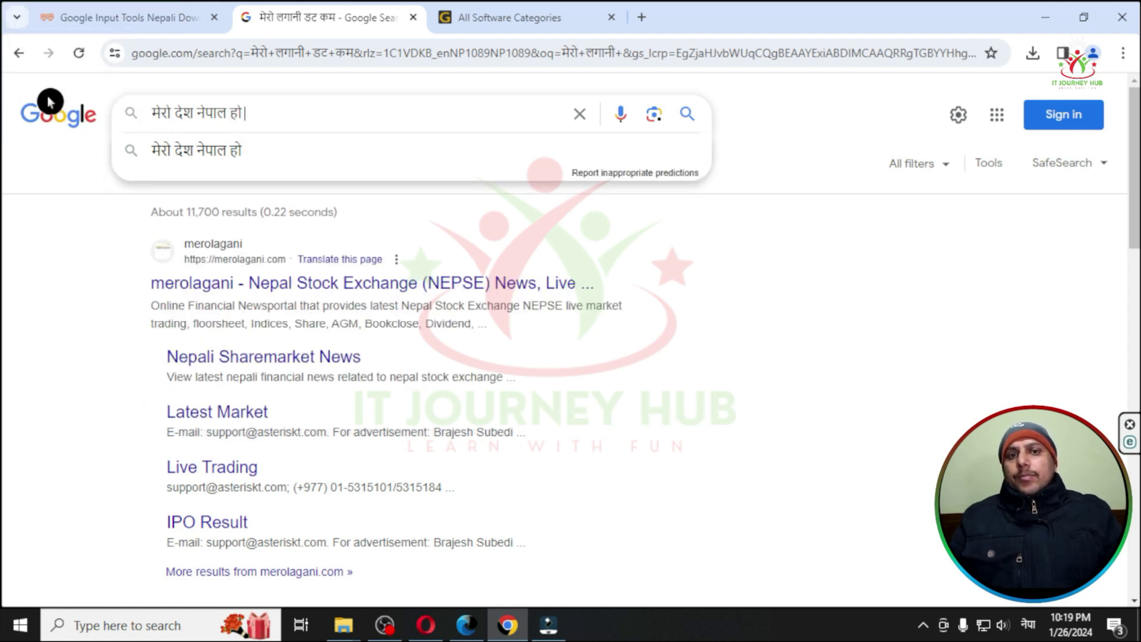
{"action": "key", "text": "Return"}
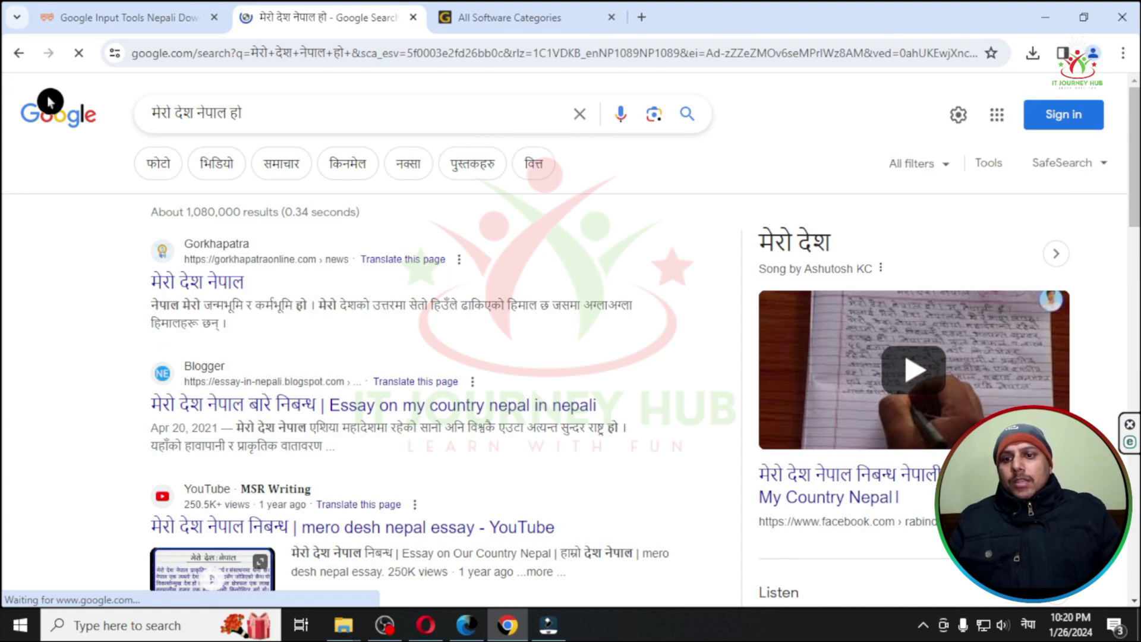
Minimize Chrome and open WordPad from the Windows Accessories
{"action": "left_click", "coordinate": [1050, 19]}
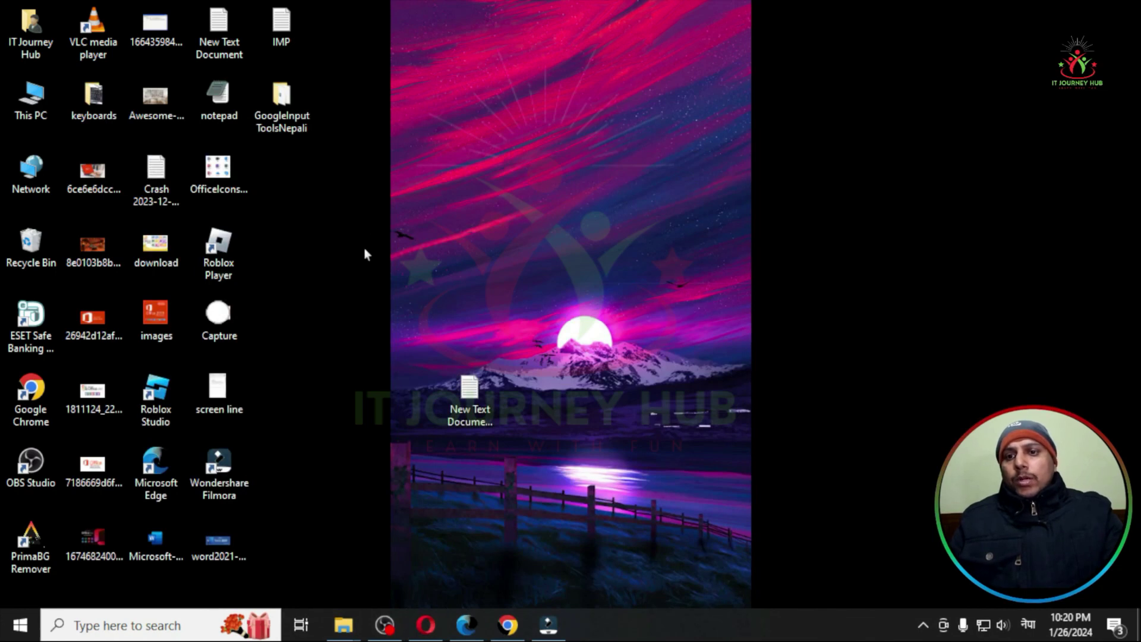
{"action": "right_click", "coordinate": [336, 217]}
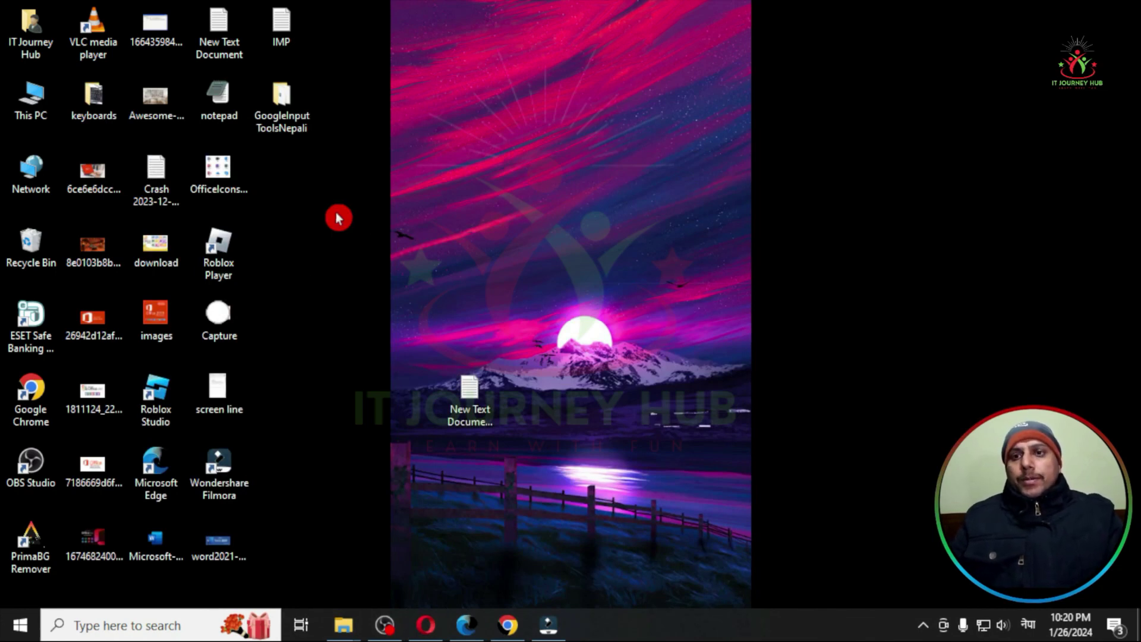
{"action": "left_click", "coordinate": [374, 262]}
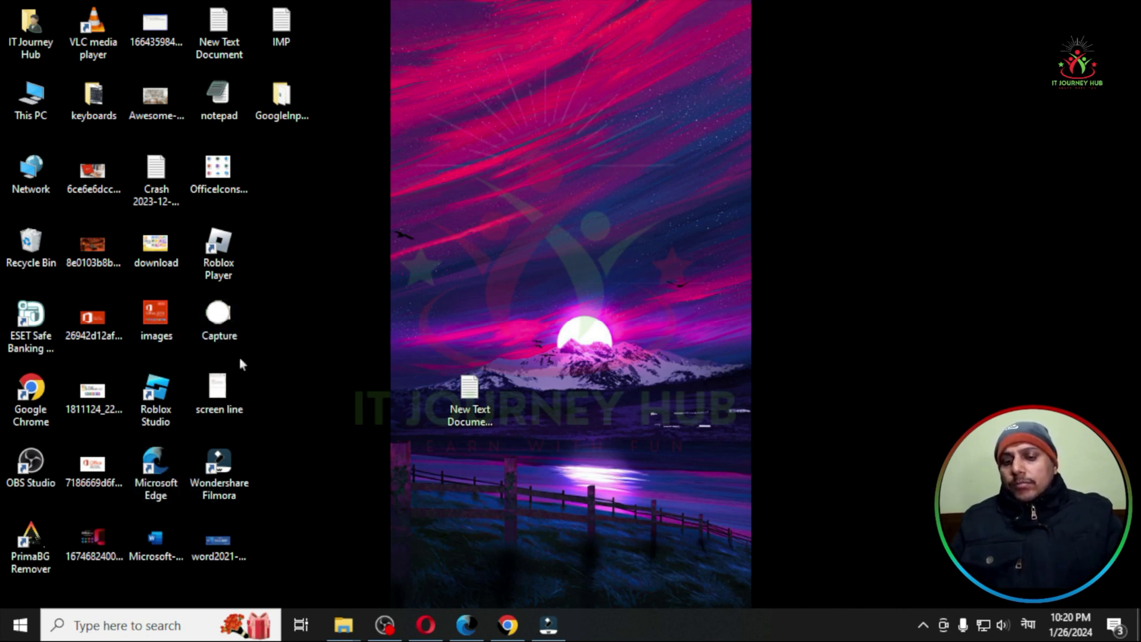
{"action": "left_click", "coordinate": [16, 629]}
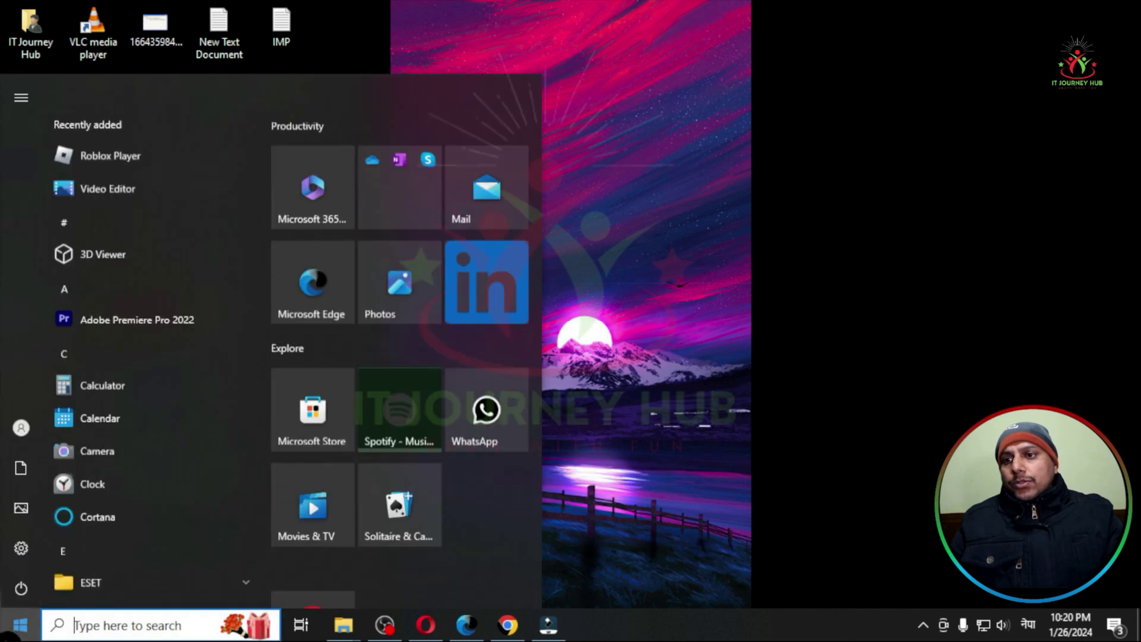
{"action": "scroll", "coordinate": [138, 428], "scroll_direction": "down", "scroll_amount": 10}
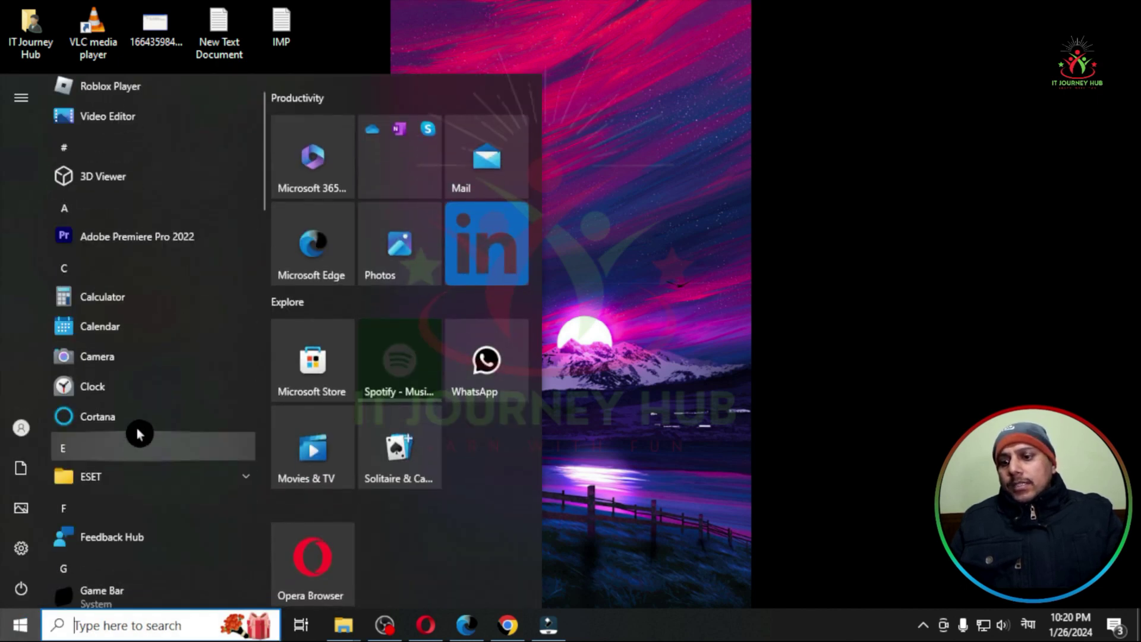
{"action": "scroll", "coordinate": [143, 466], "scroll_direction": "down", "scroll_amount": 10}
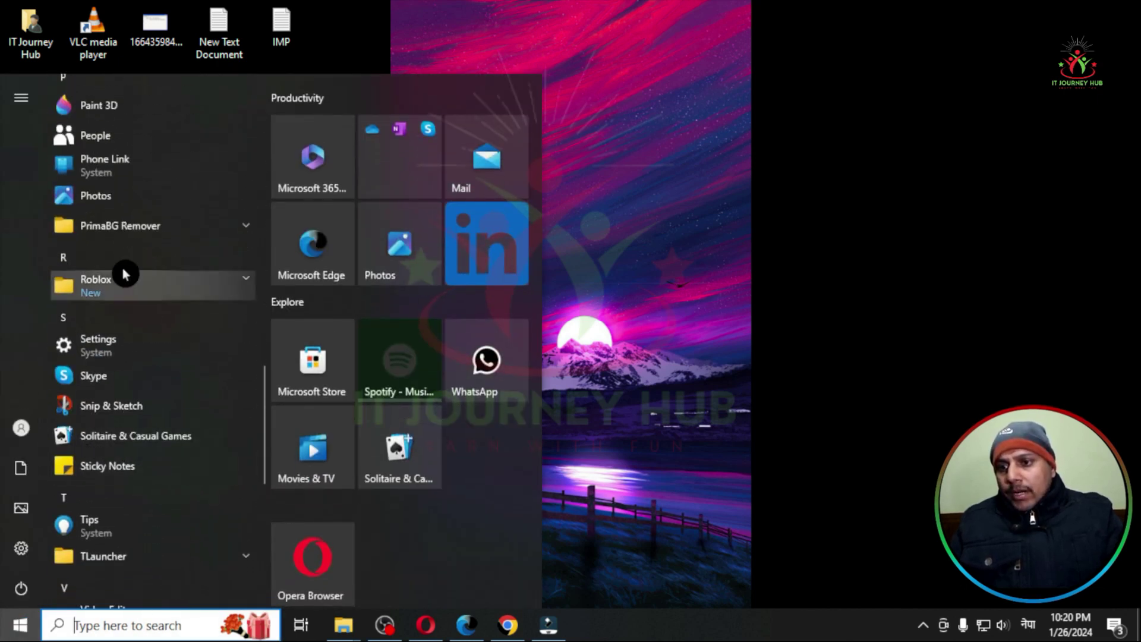
{"action": "scroll", "coordinate": [140, 489], "scroll_direction": "down", "scroll_amount": 5}
{"action": "scroll", "coordinate": [164, 547], "scroll_direction": "down", "scroll_amount": 5}
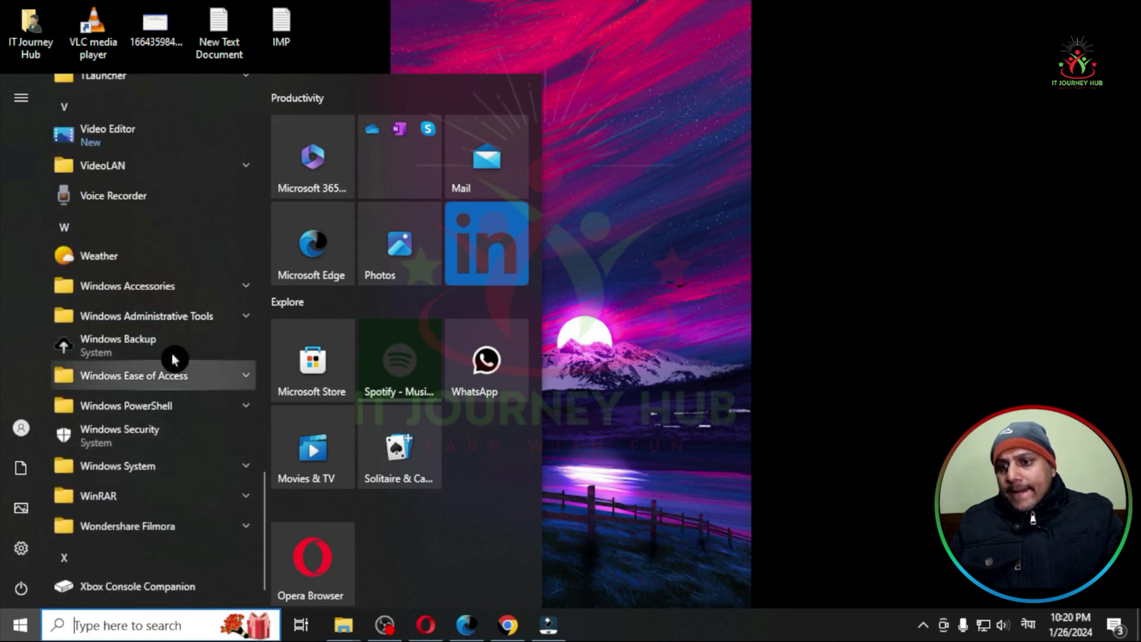
{"action": "left_click", "coordinate": [170, 294]}
{"action": "scroll", "coordinate": [167, 427], "scroll_direction": "down", "scroll_amount": 3}
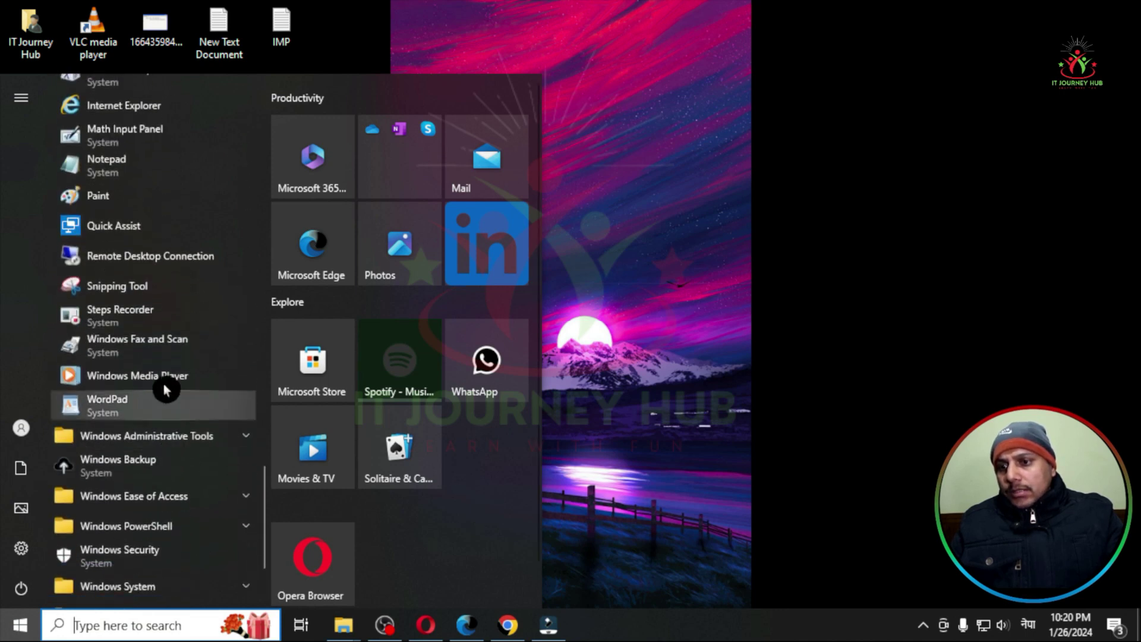
{"action": "left_click", "coordinate": [176, 408]}
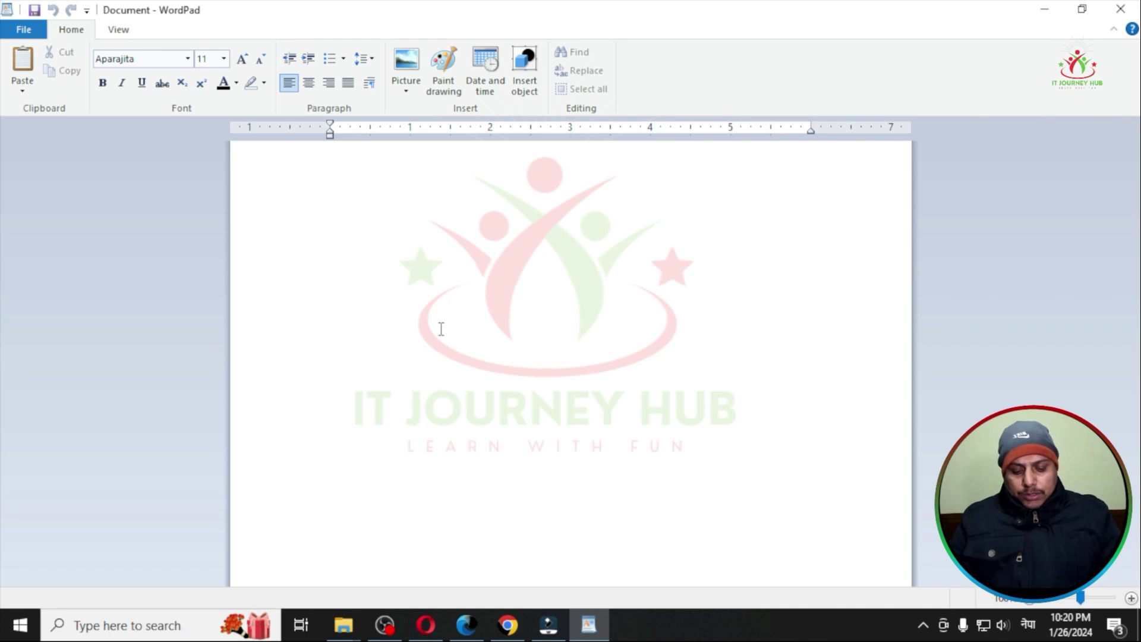
Enter "नेपाली काठमाडौँ धुलिखेल" in the blank WordPad document by phonetic typing of "nepali", "kathmandu" and "dhulikhel"
{"action": "type", "text": "nepali"}
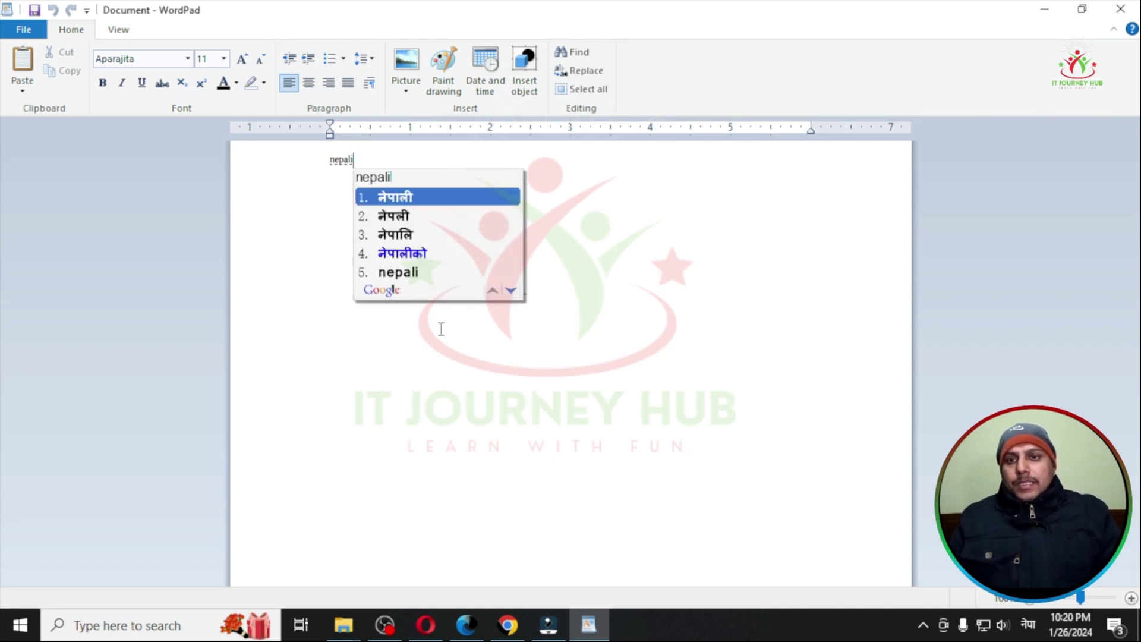
{"action": "key", "text": "space"}
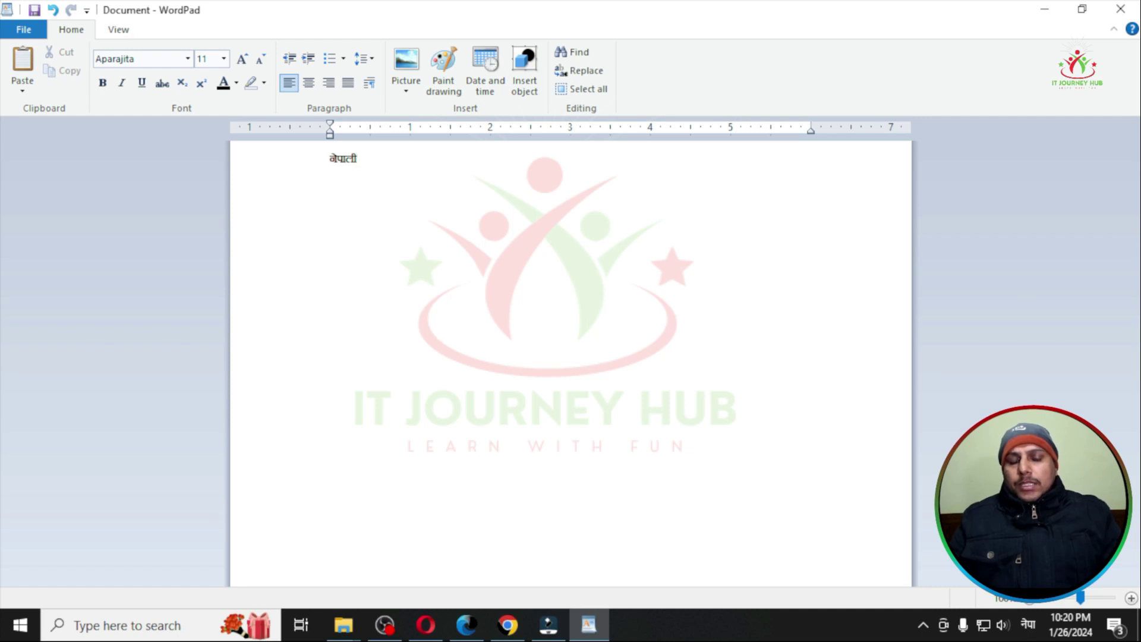
{"action": "type", "text": "kathmandu"}
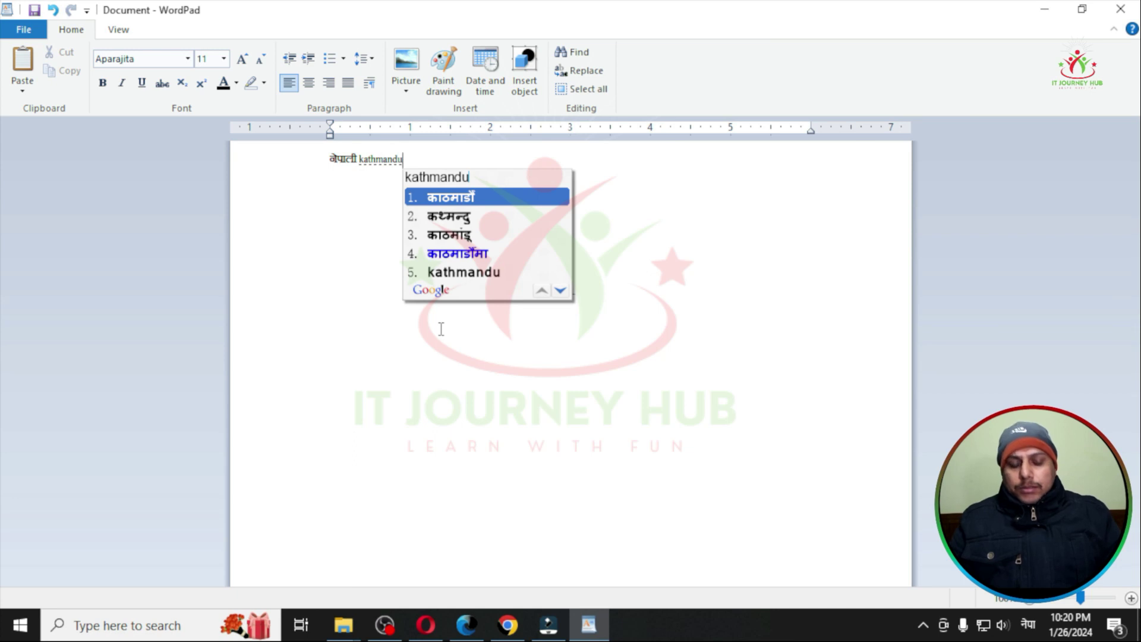
{"action": "key", "text": "Escape"}
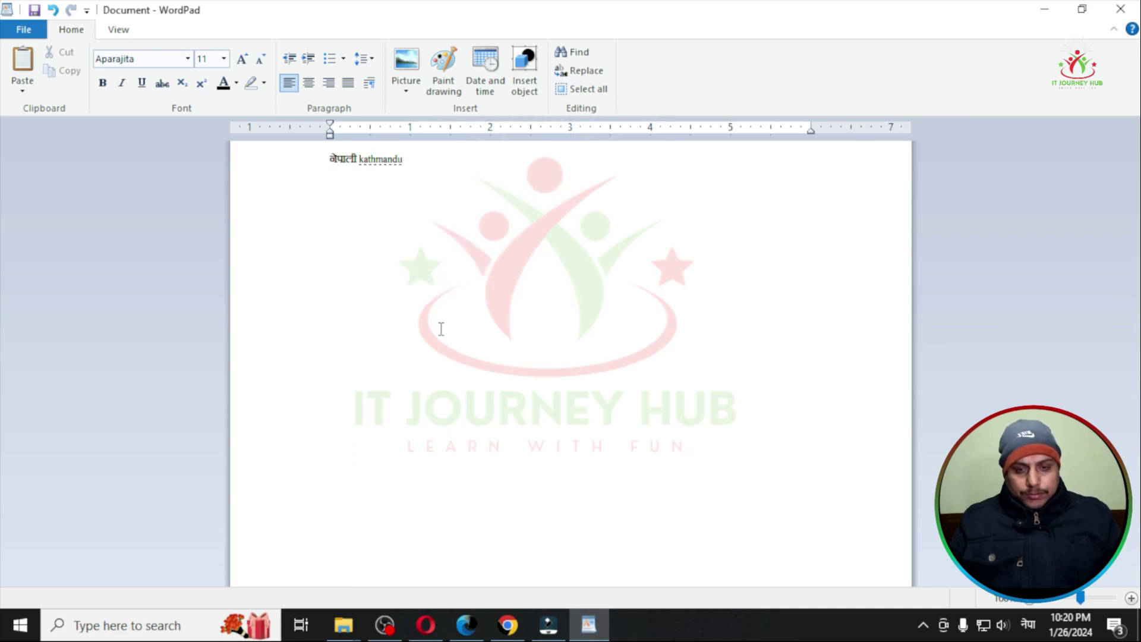
{"action": "type", "text": "dhulik"}
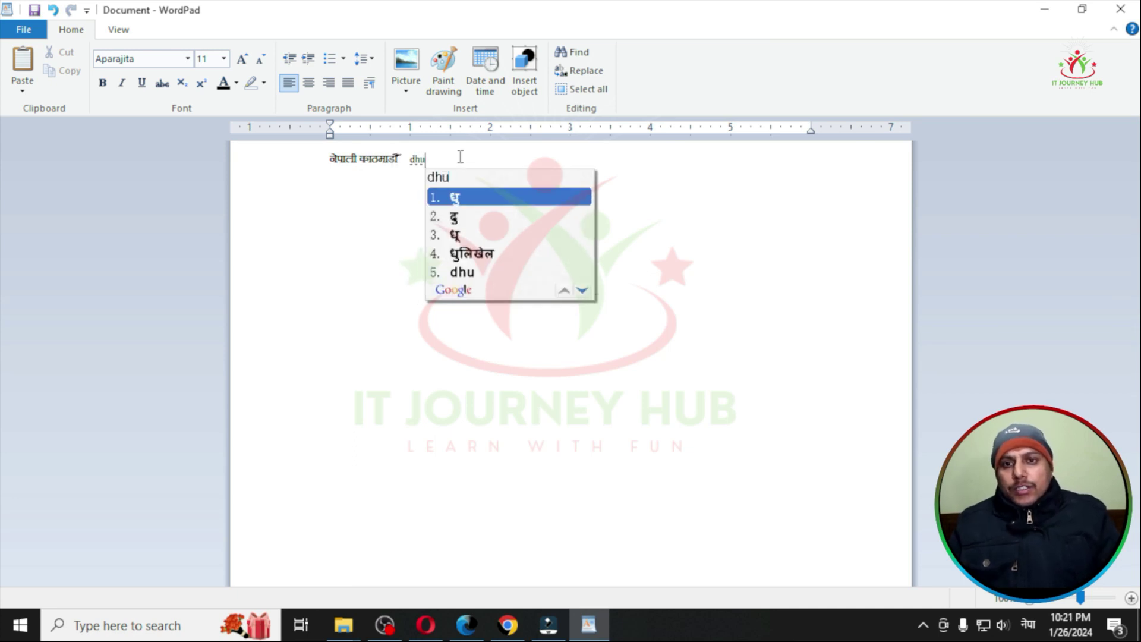
{"action": "type", "text": "hel"}
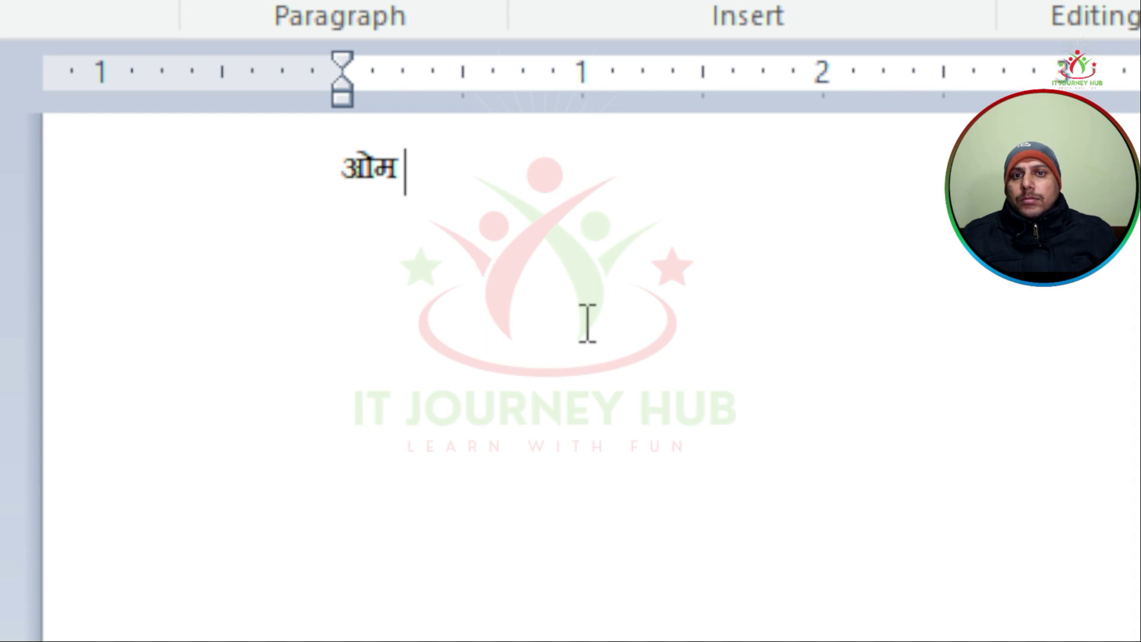
Add "सगरमाथा" after "ओम" by phonetic typing of "sagarmatha" and choosing the first suggestion
{"action": "type", "text": "sagar"}
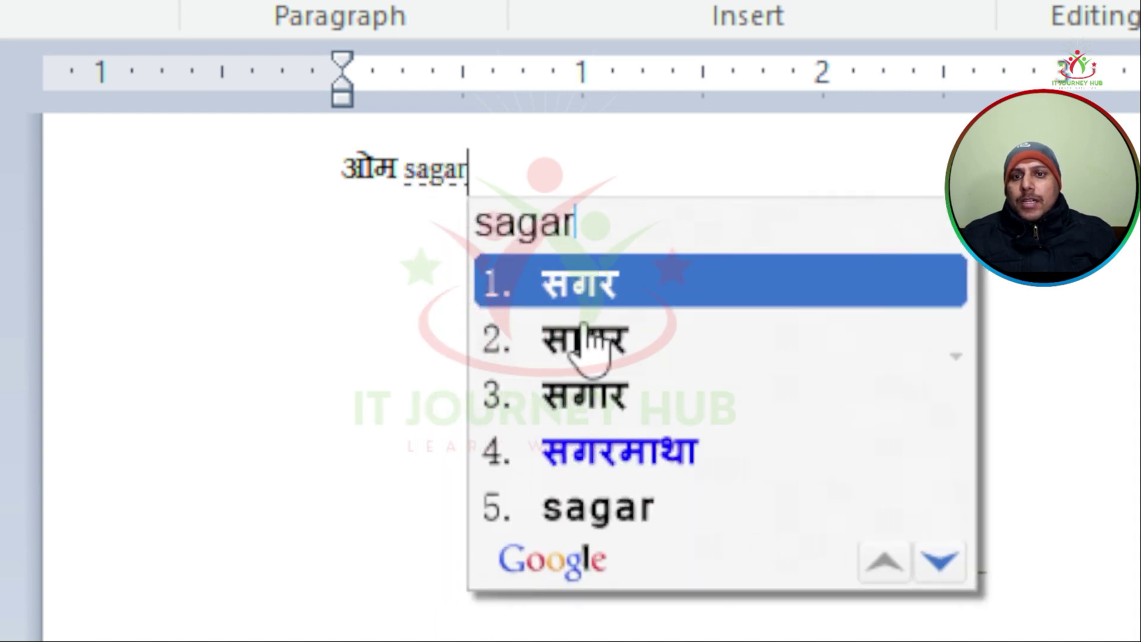
{"action": "type", "text": "matha"}
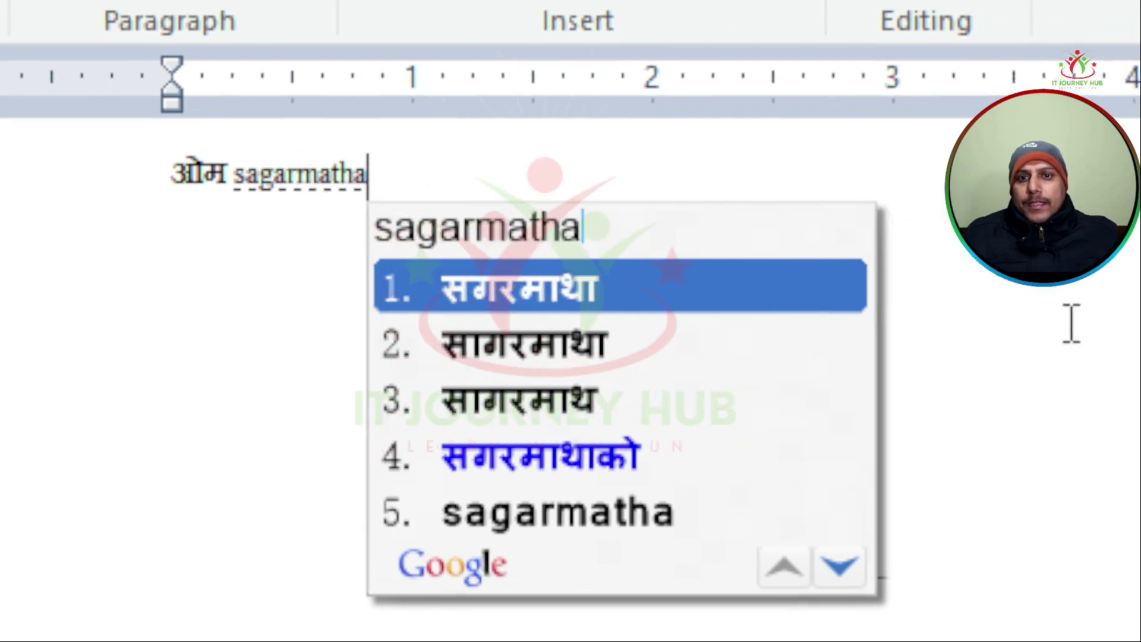
{"action": "left_click", "coordinate": [550, 294]}
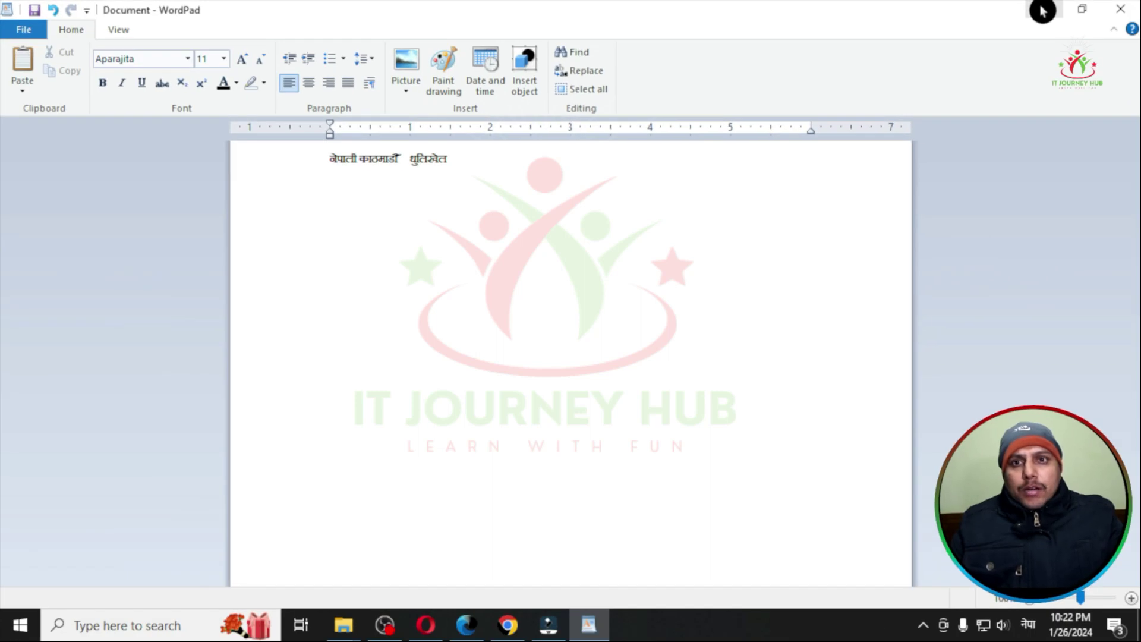
Open the recent document "google inpute toools" in WordPad, discarding the unsaved typing test
{"action": "left_click", "coordinate": [1042, 11]}
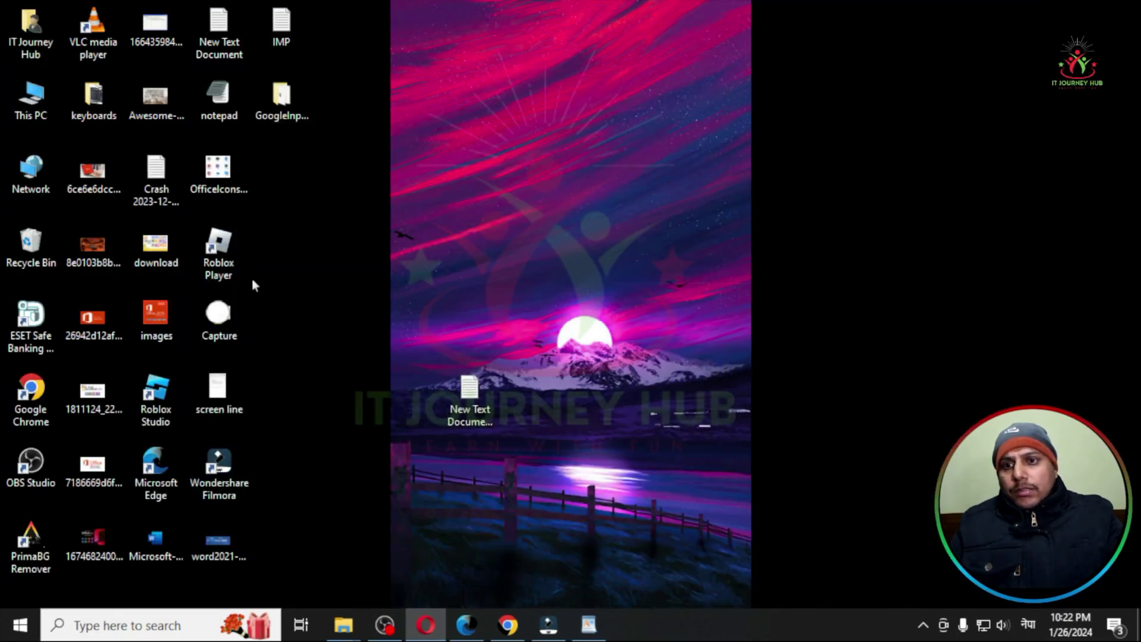
{"action": "left_click", "coordinate": [598, 629]}
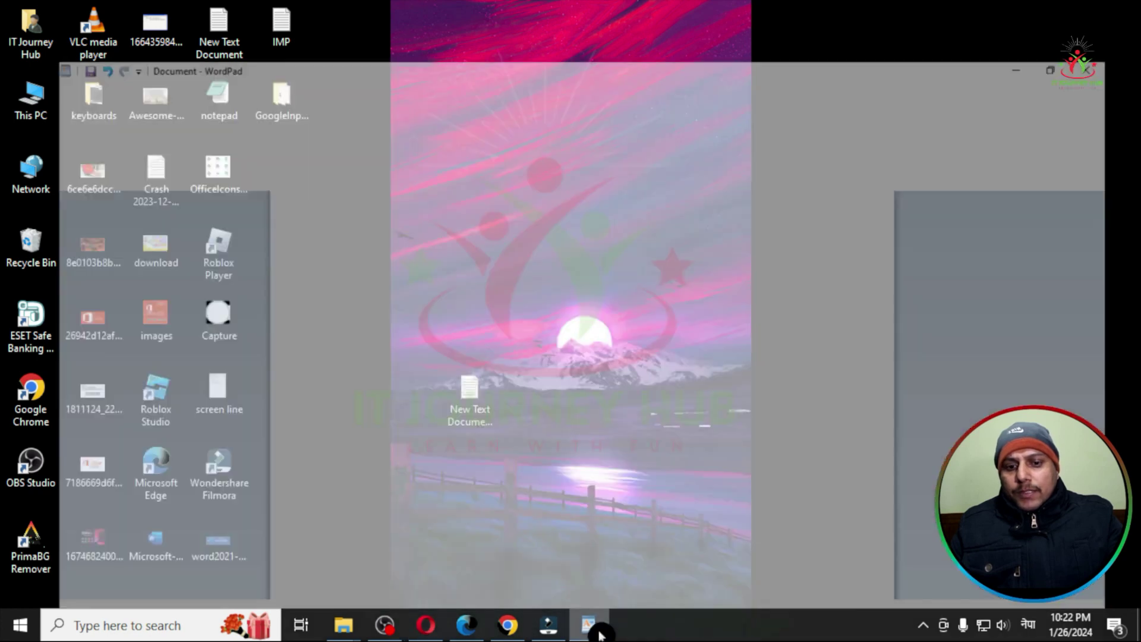
{"action": "left_click", "coordinate": [36, 30]}
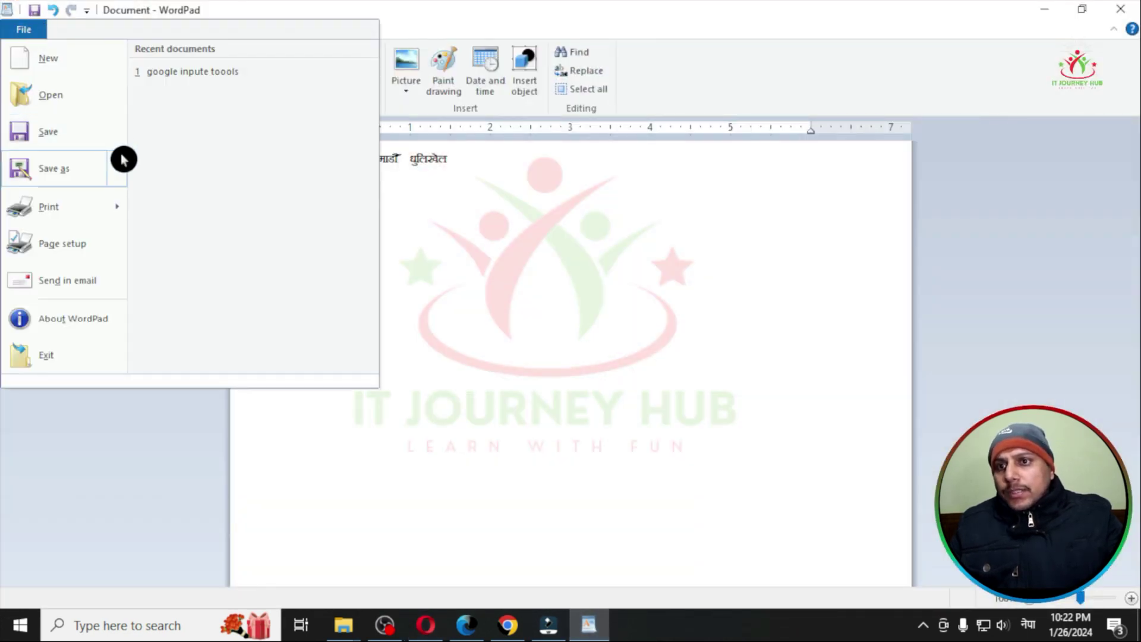
{"action": "left_click", "coordinate": [232, 72]}
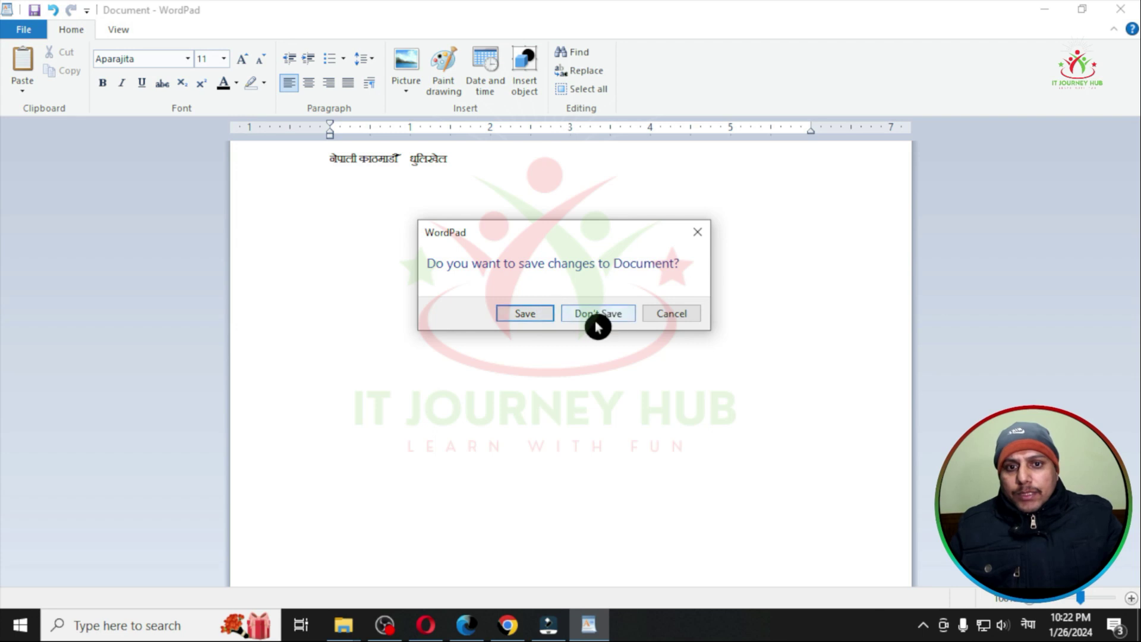
{"action": "left_click", "coordinate": [594, 317]}
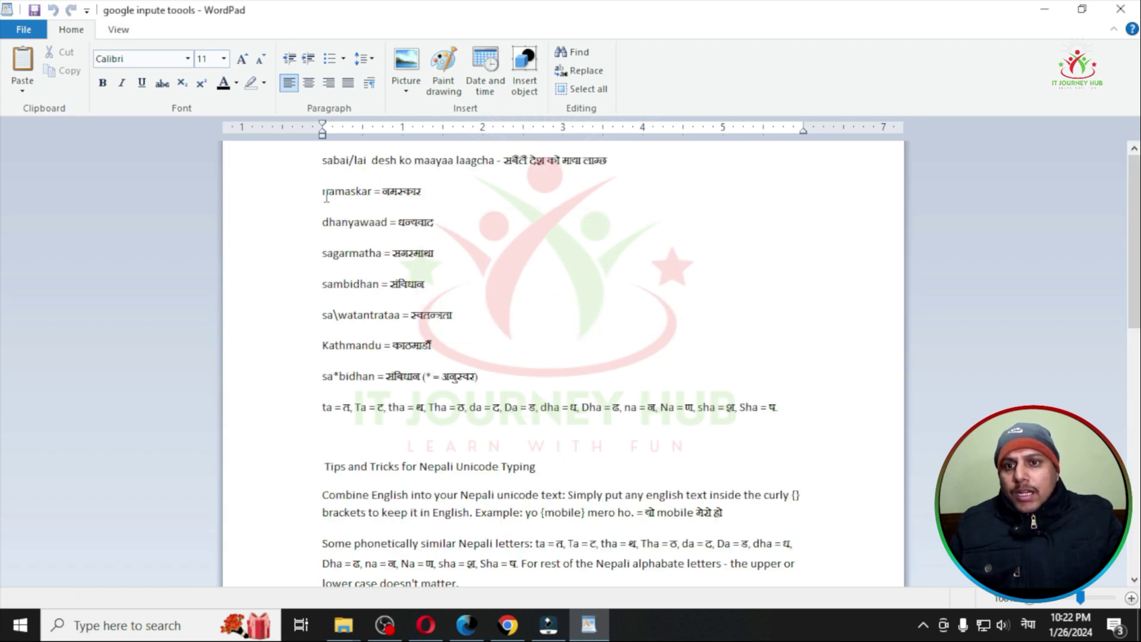
Add "काठमाडौँ" after "ओम सगरमाथा" by phonetic typing of "kathmandu" and choosing the first suggestion, then try further words beginning "ba" and "nepa"
{"action": "left_click", "coordinate": [468, 211]}
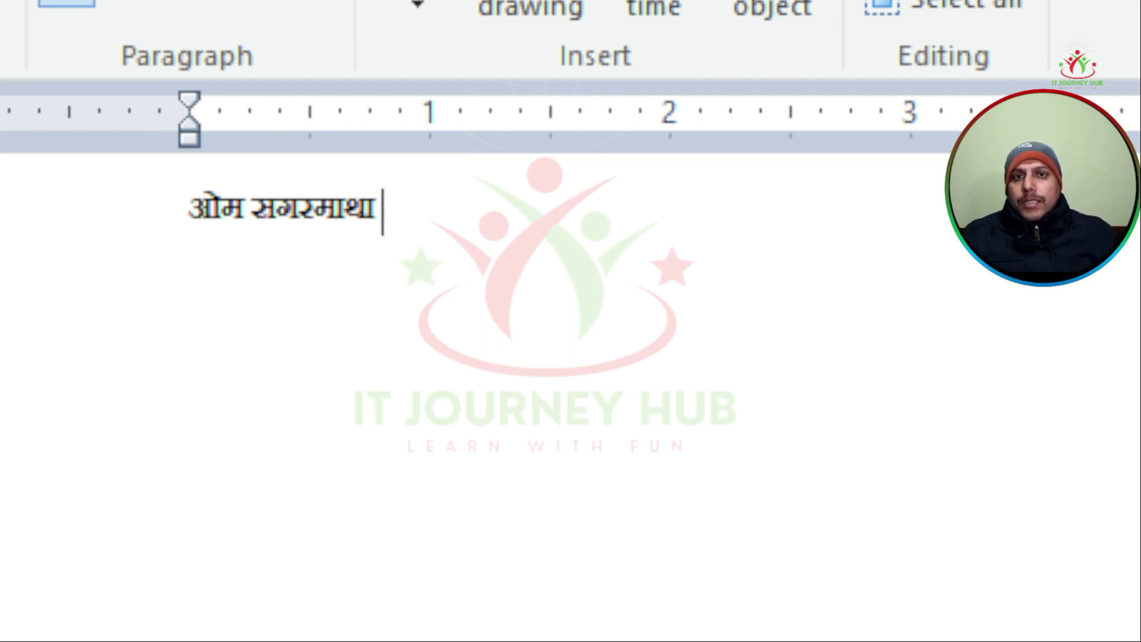
{"action": "type", "text": "kath"}
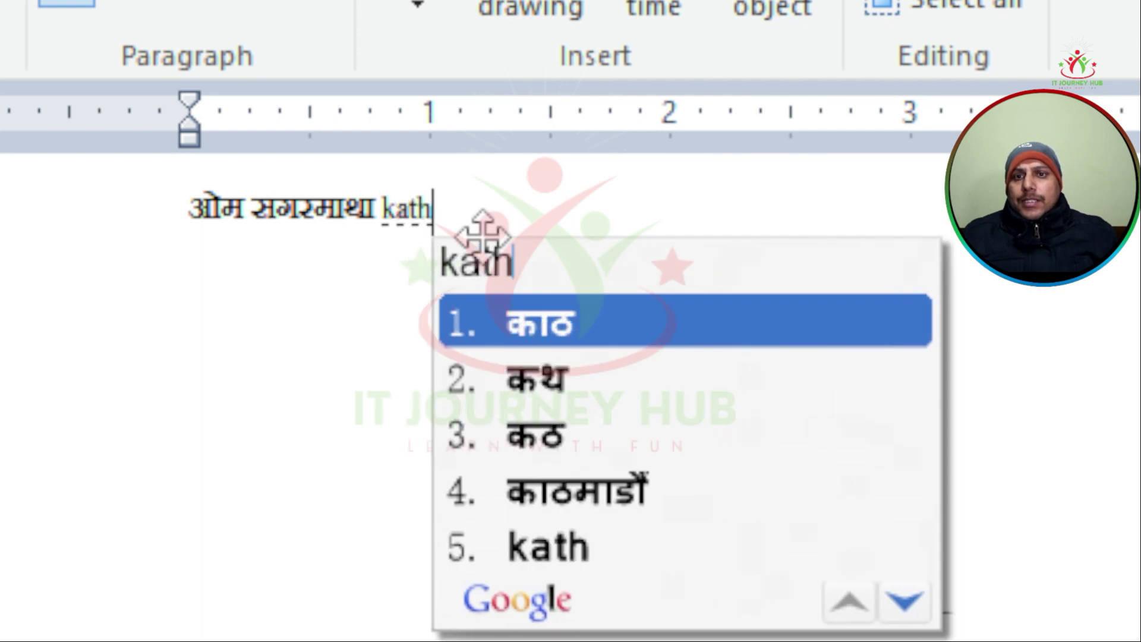
{"action": "type", "text": "ma"}
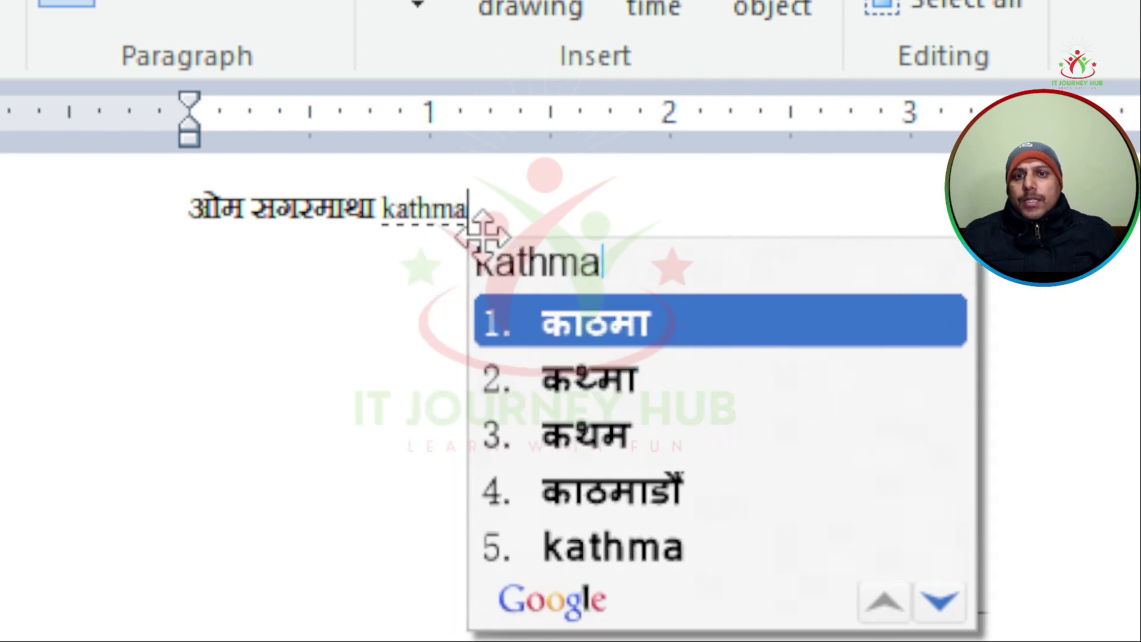
{"action": "type", "text": "ndu"}
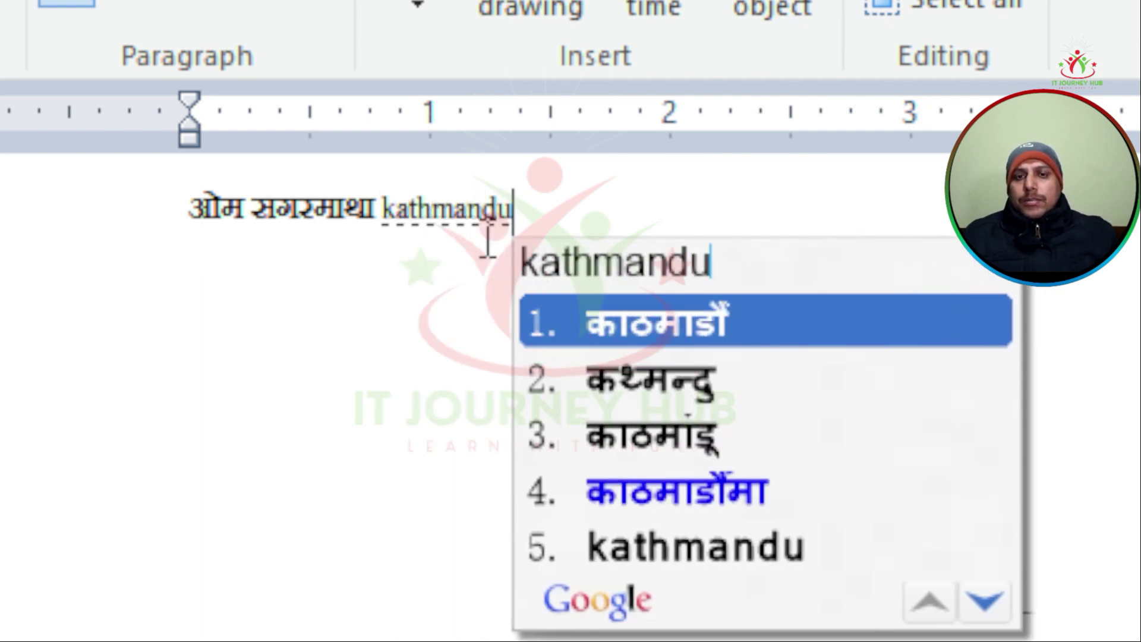
{"action": "left_click", "coordinate": [667, 326]}
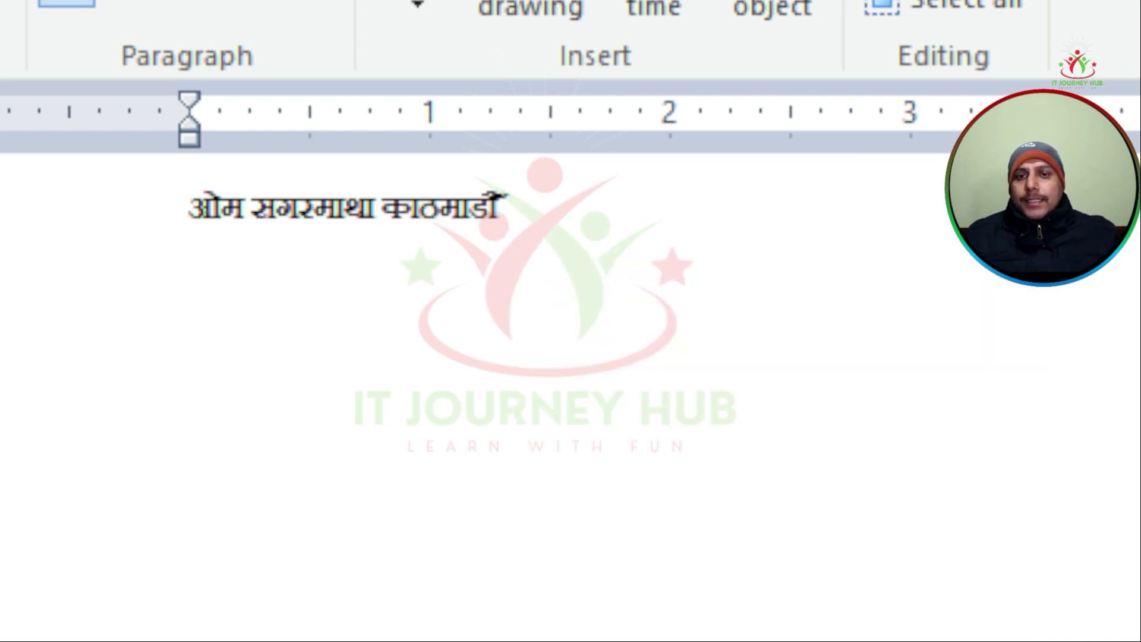
{"action": "type", "text": "ba"}
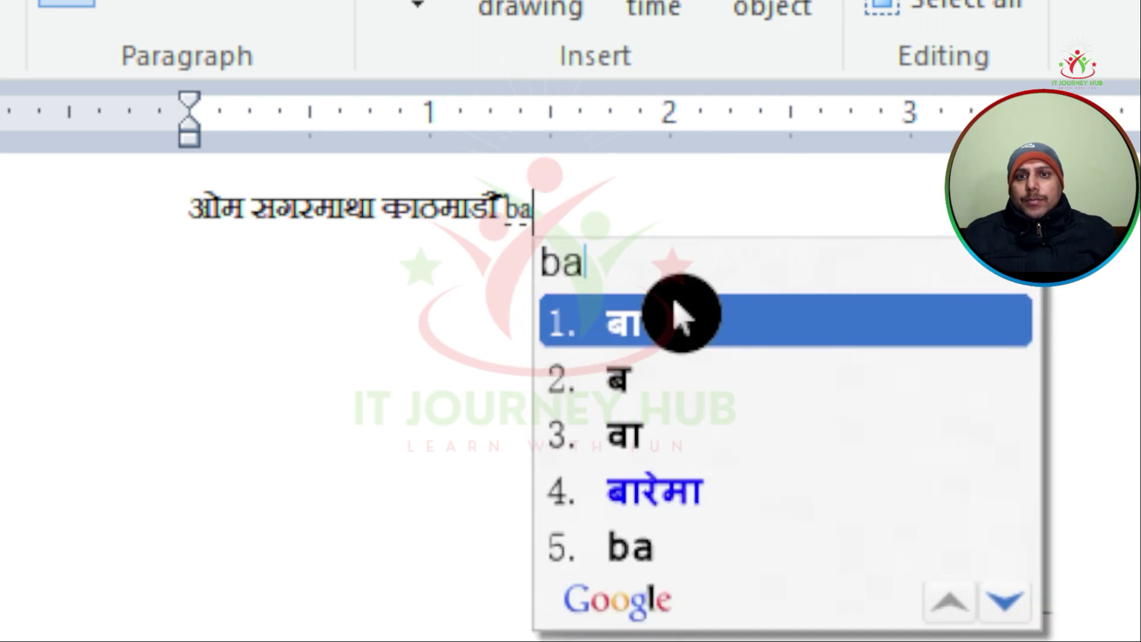
{"action": "type", "text": "nepa"}
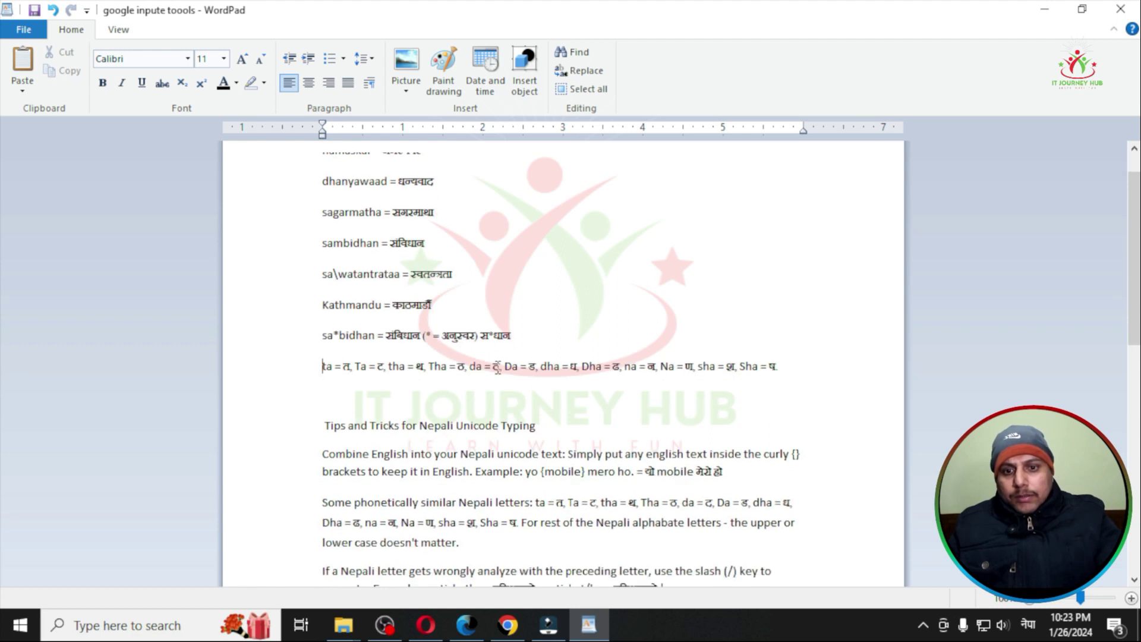
Review the Nepali Unicode typing tips, special characters and conversion examples throughout the "google inpute toools" document
{"action": "scroll", "coordinate": [443, 393], "scroll_direction": "down", "scroll_amount": 10}
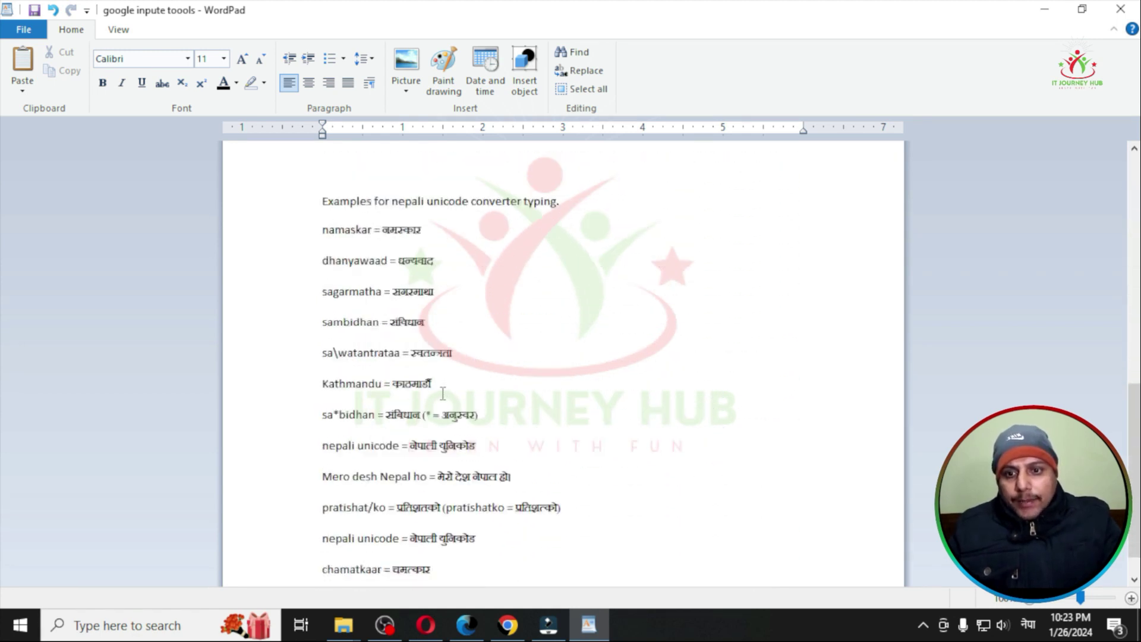
{"action": "scroll", "coordinate": [442, 394], "scroll_direction": "down", "scroll_amount": 1}
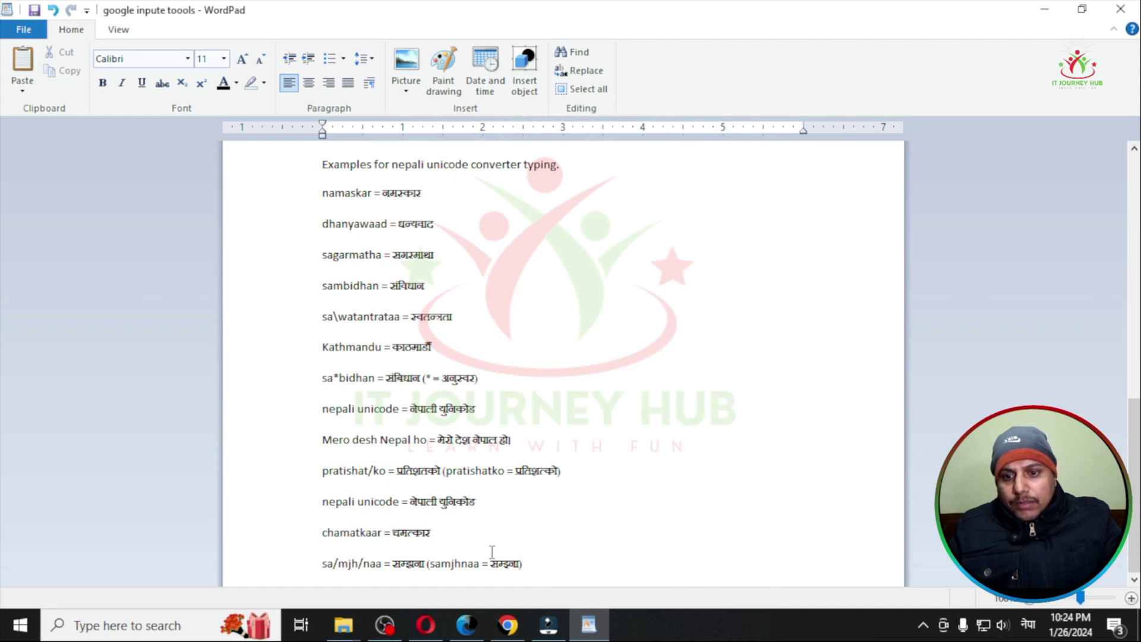
{"action": "left_click", "coordinate": [558, 564]}
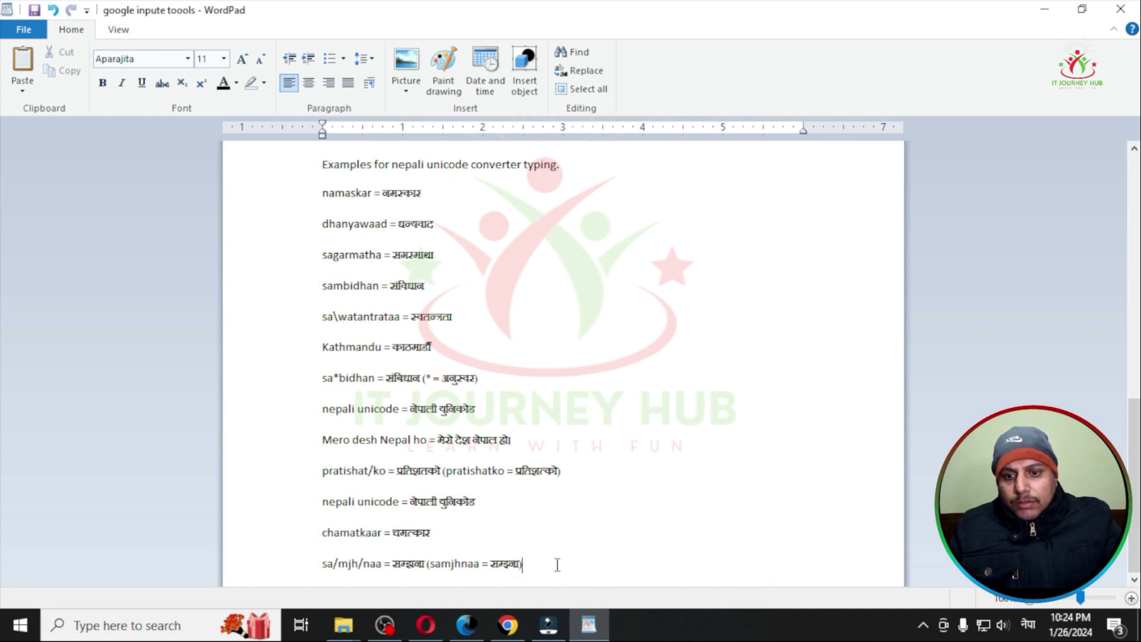
{"action": "scroll", "coordinate": [480, 476], "scroll_direction": "up", "scroll_amount": 4}
{"action": "scroll", "coordinate": [480, 475], "scroll_direction": "up", "scroll_amount": 15}
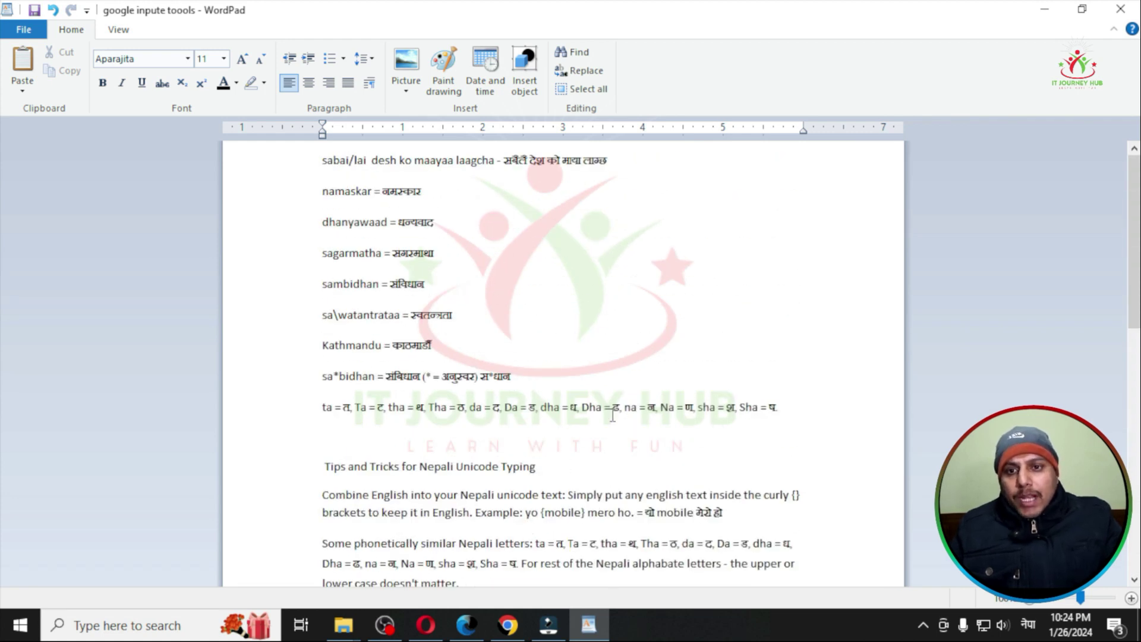
{"action": "scroll", "coordinate": [552, 416], "scroll_direction": "down", "scroll_amount": 3}
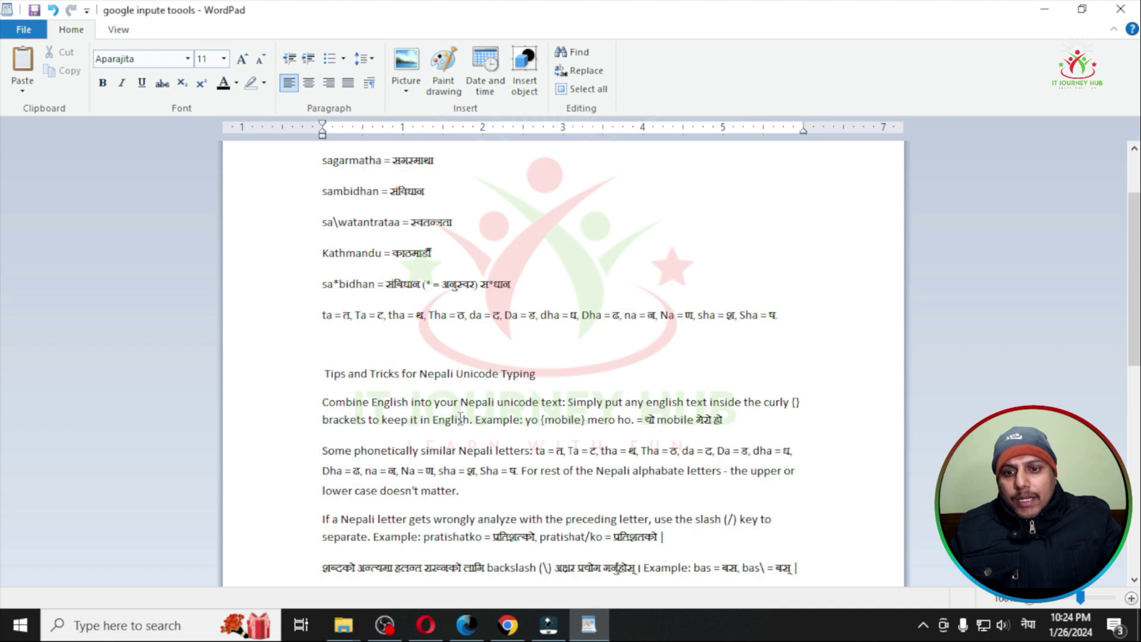
{"action": "scroll", "coordinate": [459, 417], "scroll_direction": "down", "scroll_amount": 3}
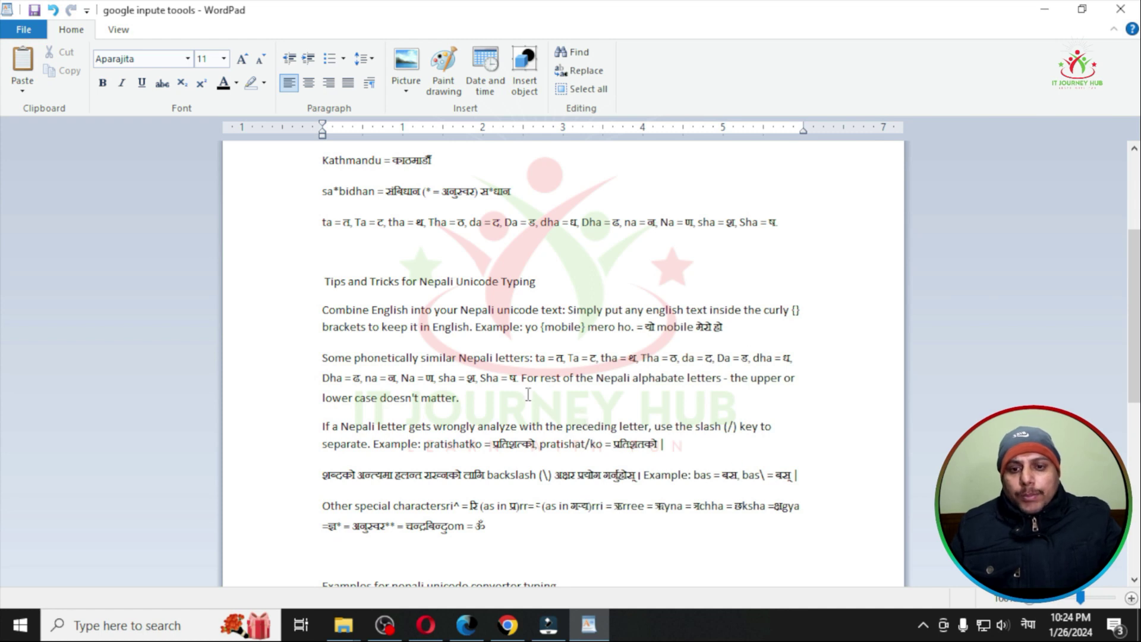
{"action": "scroll", "coordinate": [412, 271], "scroll_direction": "down", "scroll_amount": 14}
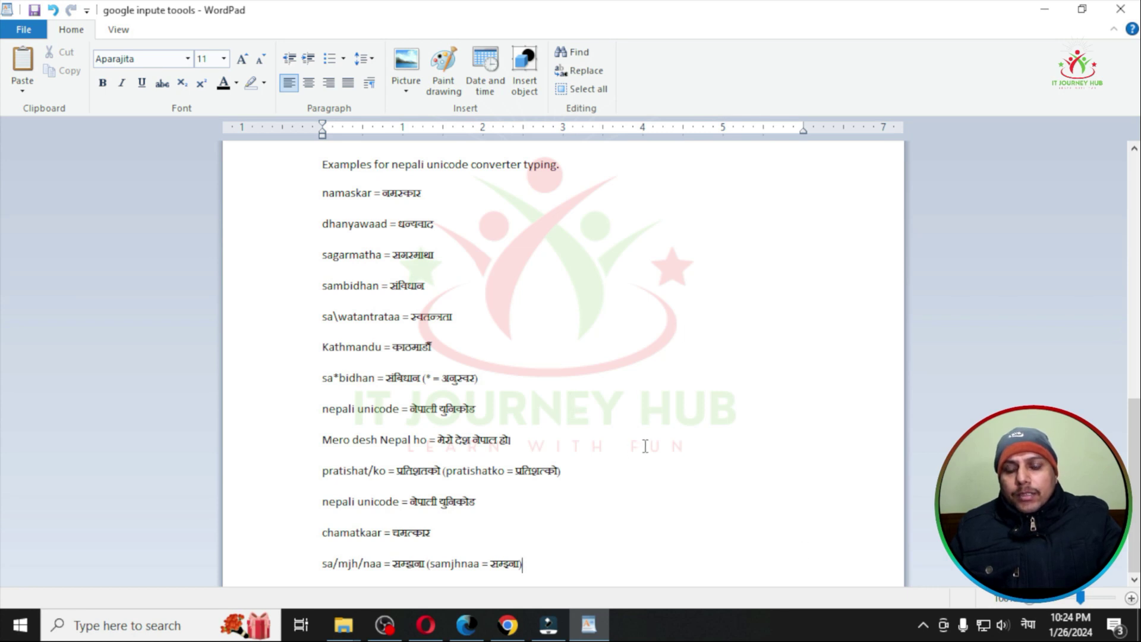
{"action": "scroll", "coordinate": [623, 398], "scroll_direction": "up", "scroll_amount": 3}
{"action": "scroll", "coordinate": [606, 351], "scroll_direction": "up", "scroll_amount": 18}
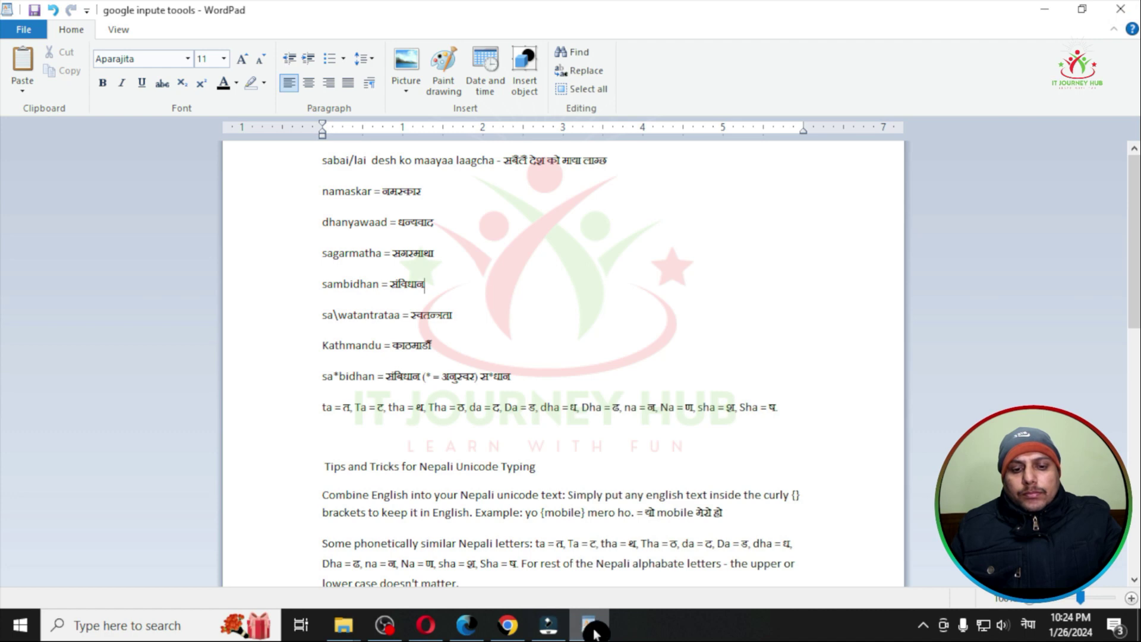
Switch to Wondershare Filmora and replace the placeholder text of the default title with "नेपाली" by phonetic typing of "nepali"
{"action": "mouse_move", "coordinate": [595, 634]}
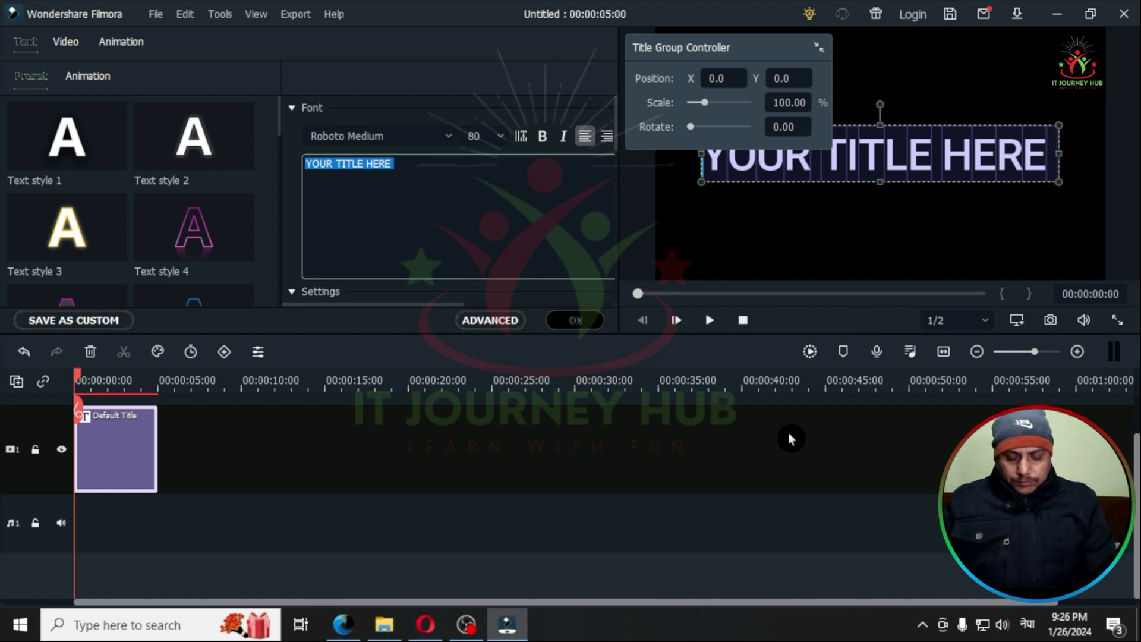
{"action": "type", "text": "ग]="}
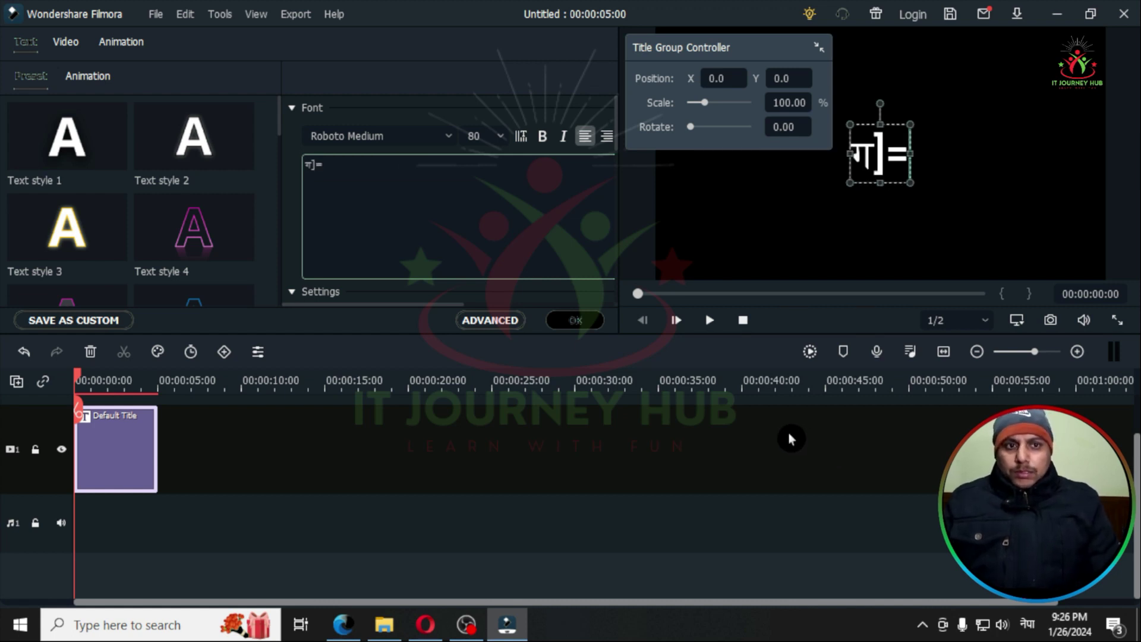
{"action": "key", "text": "BackSpace"}
{"action": "key", "text": "BackSpace"}
{"action": "key", "text": "BackSpace"}
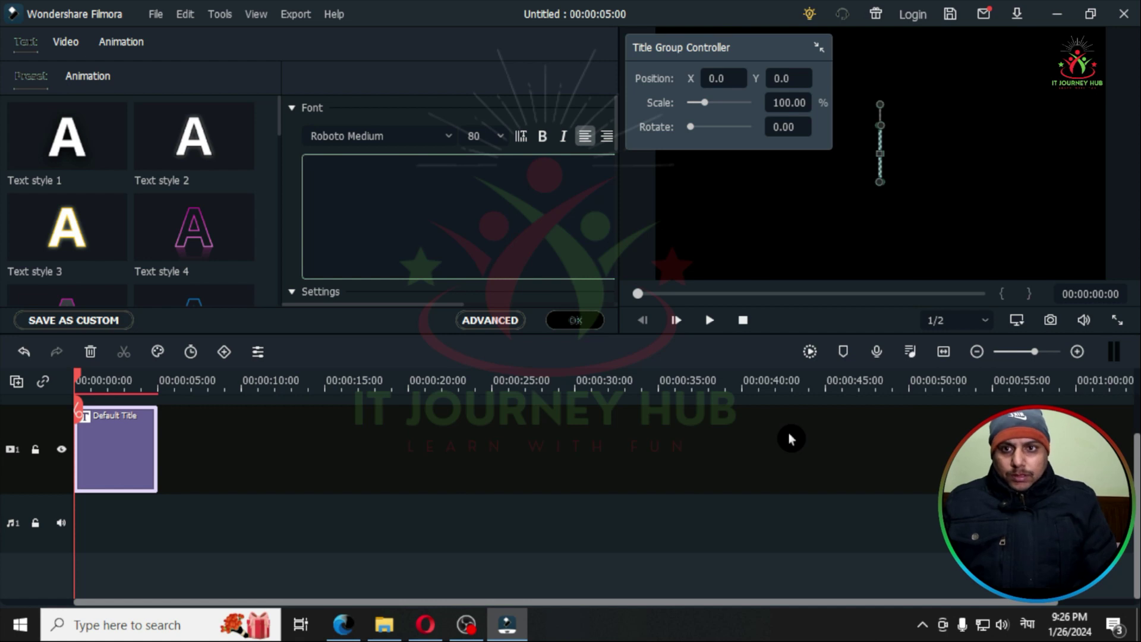
{"action": "type", "text": "nepalio"}
{"action": "key", "text": "BackSpace"}
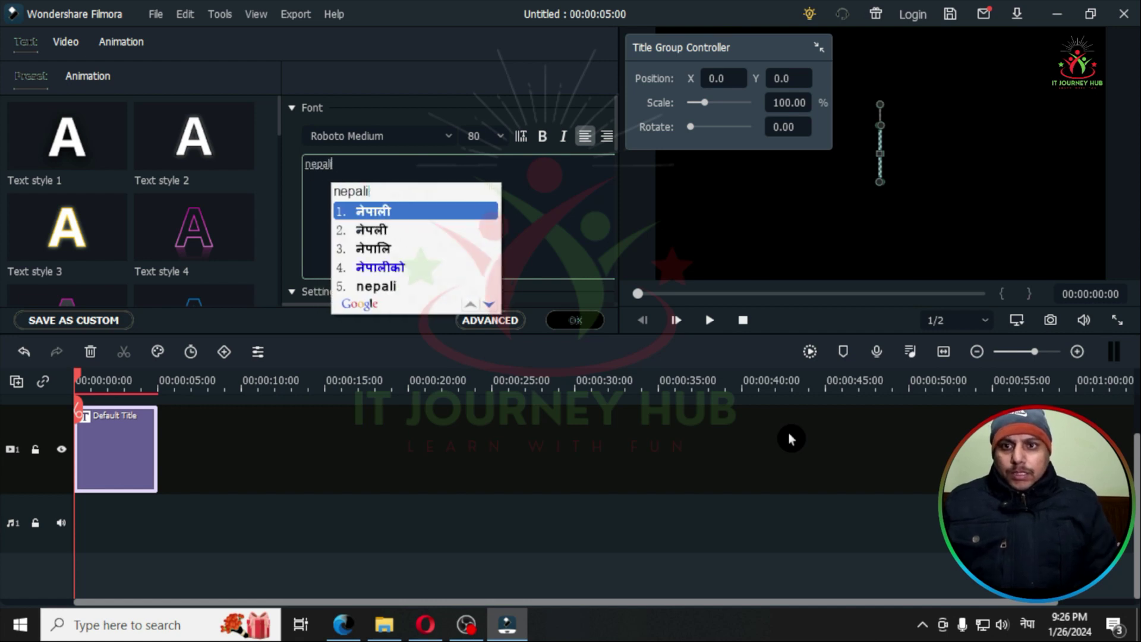
{"action": "key", "text": "space"}
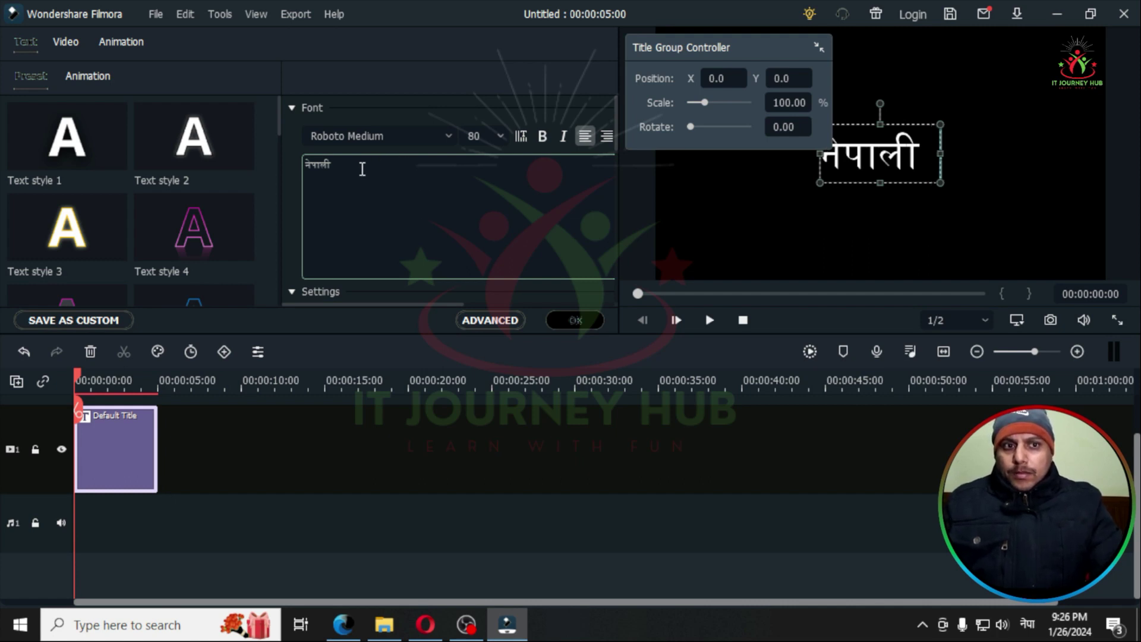
{"action": "type", "text": "you"}
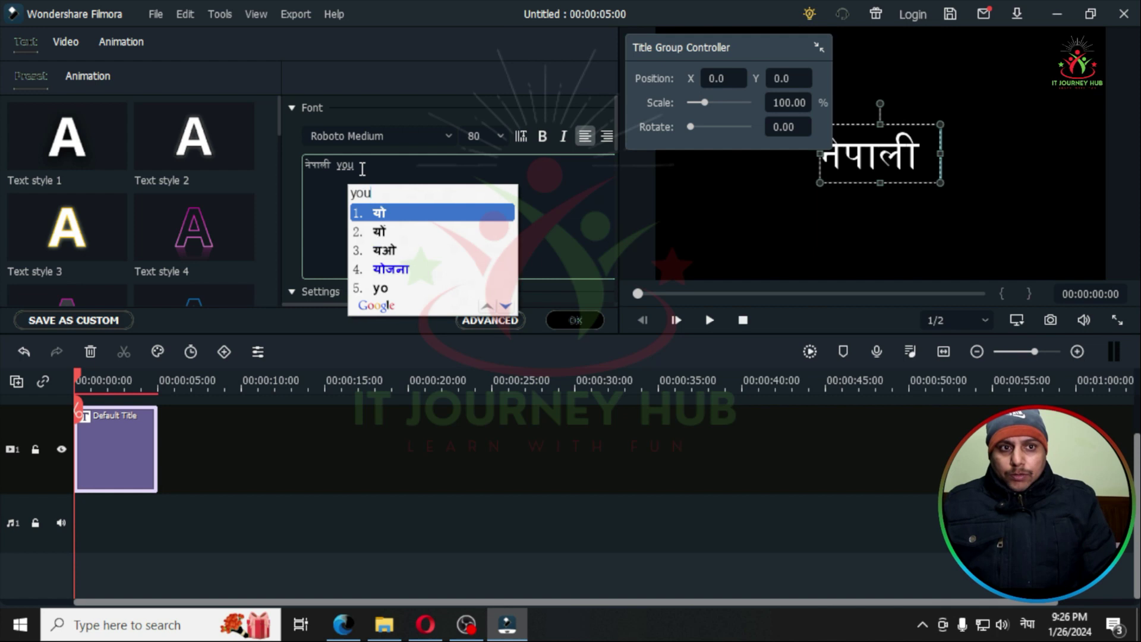
{"action": "type", "text": "tube"}
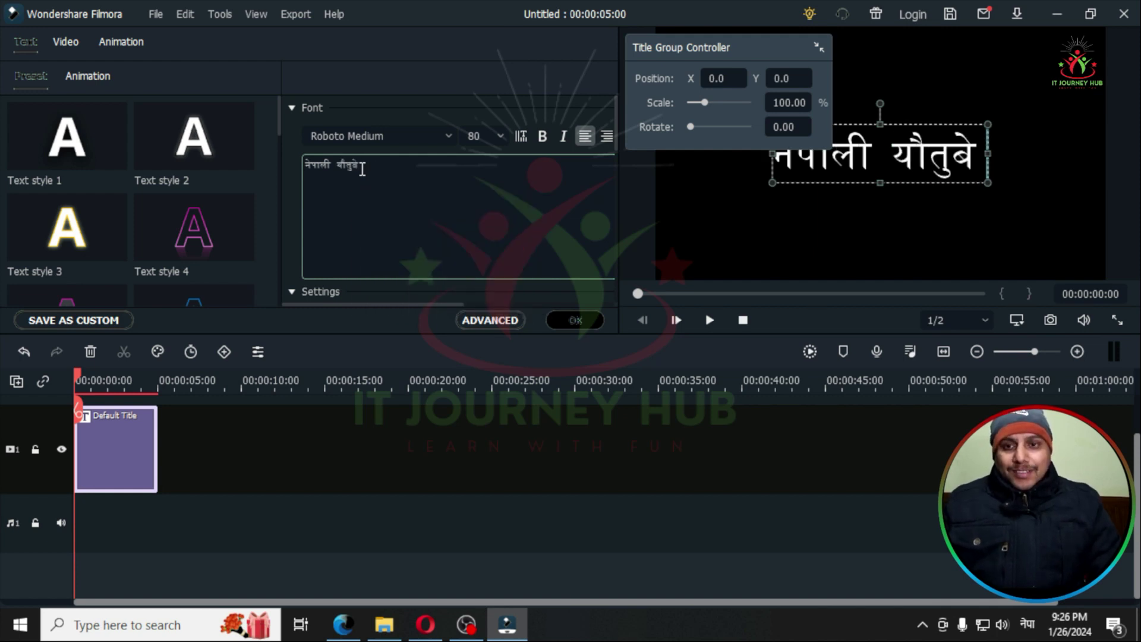
{"action": "left_click_drag", "start_coordinate": [377, 167], "coordinate": [336, 160]}
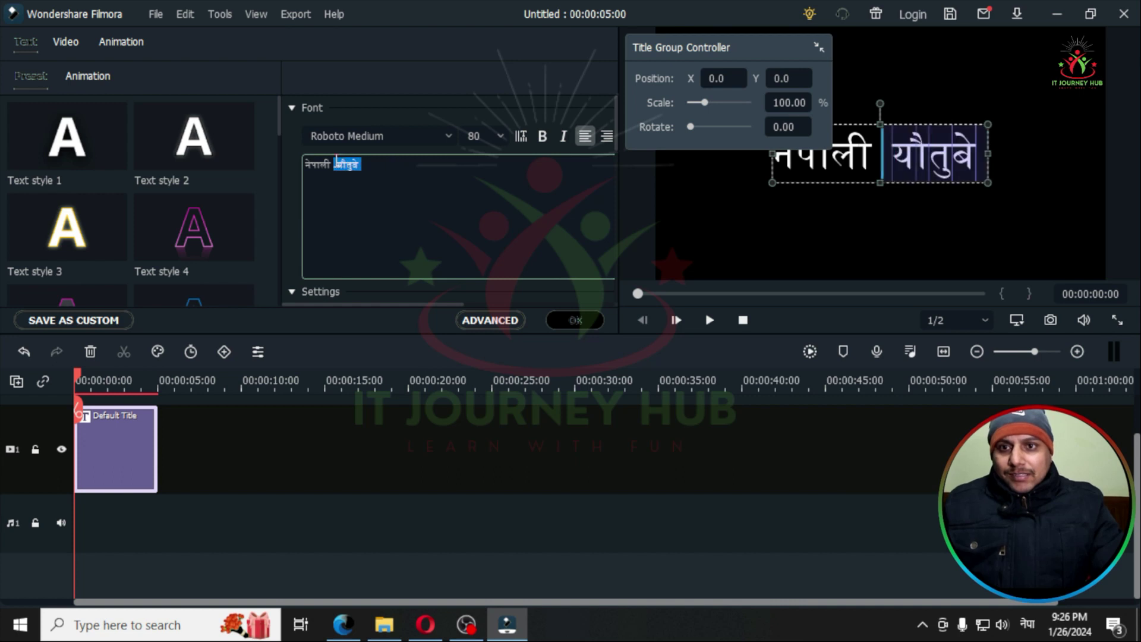
{"action": "key", "text": "BackSpace"}
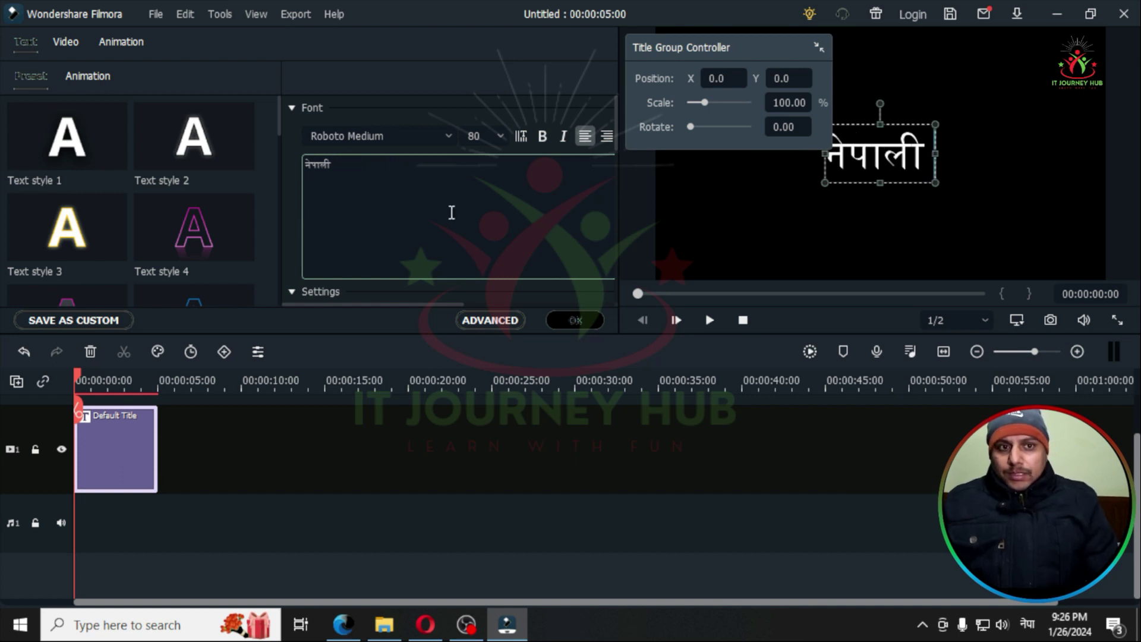
Add "चन्नेलमा" after "नेपाली" in the title by phonetic typing of "channel", choosing the second suggestion and appending "मा"
{"action": "type", "text": "channel"}
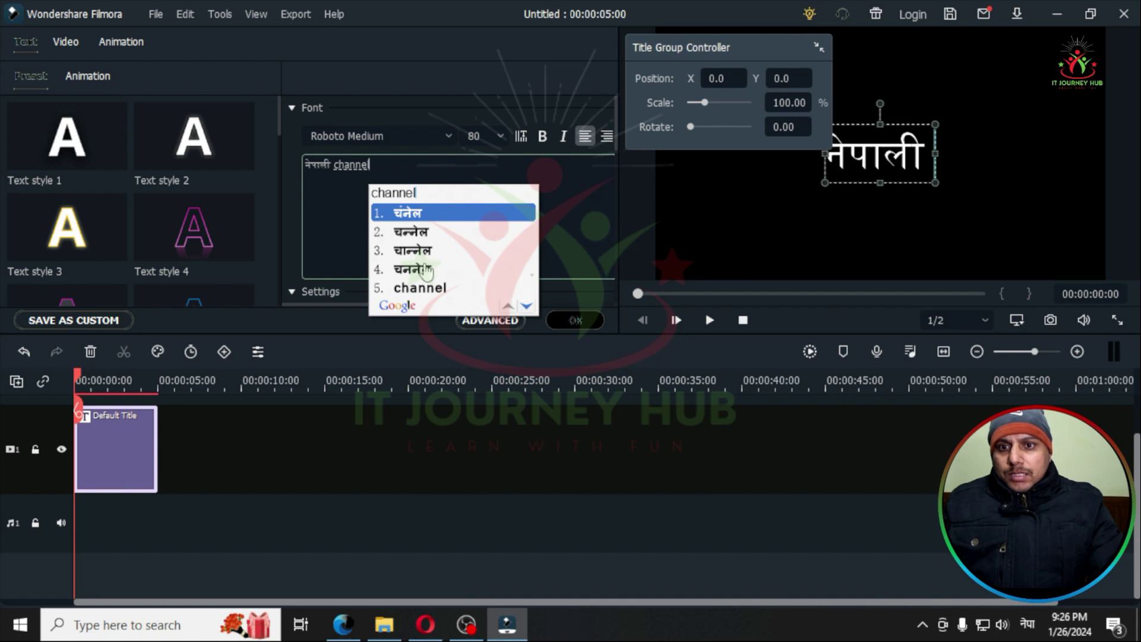
{"action": "left_click", "coordinate": [423, 234]}
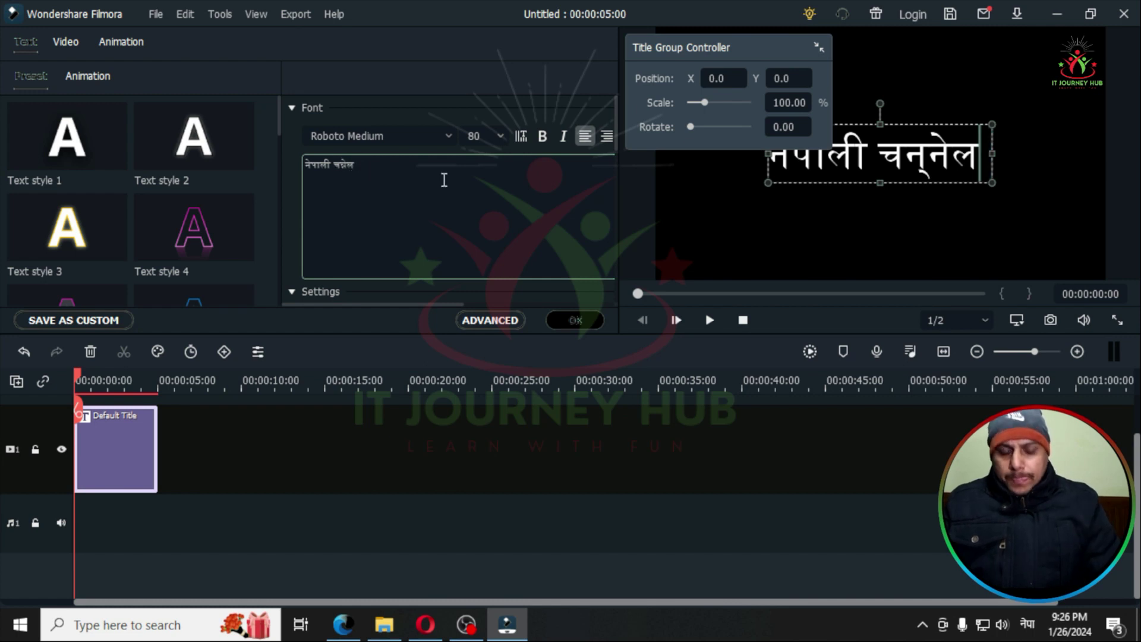
{"action": "type", "text": "मा "}
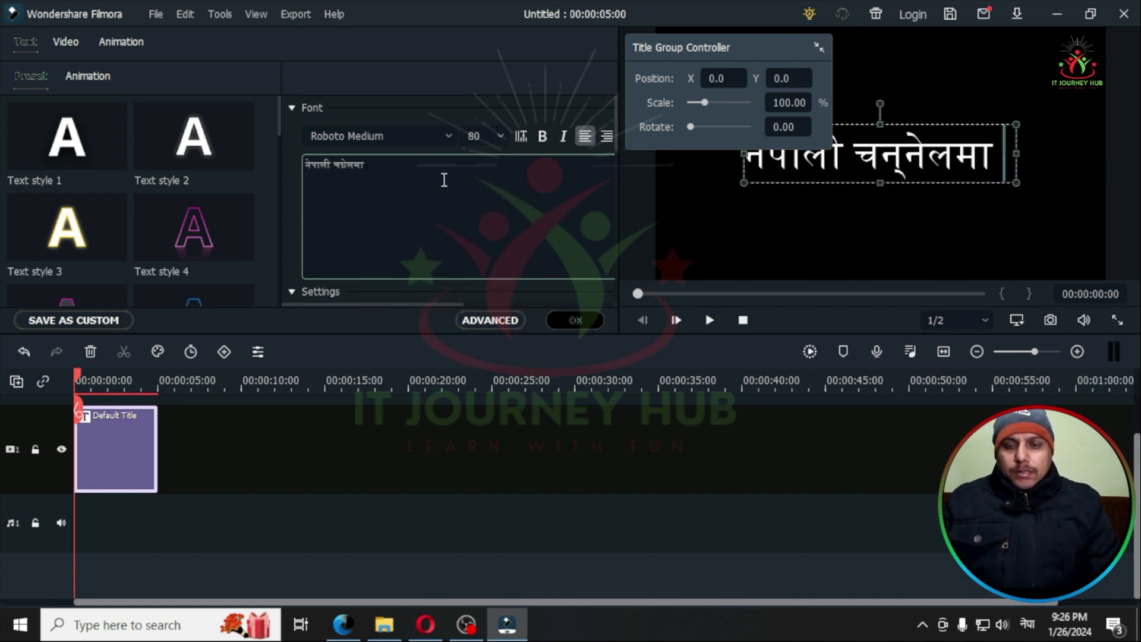
Add "तपाई" to the title by phonetic typing of "tapai" and accepting the first suggestion
{"action": "type", "text": "taphai"}
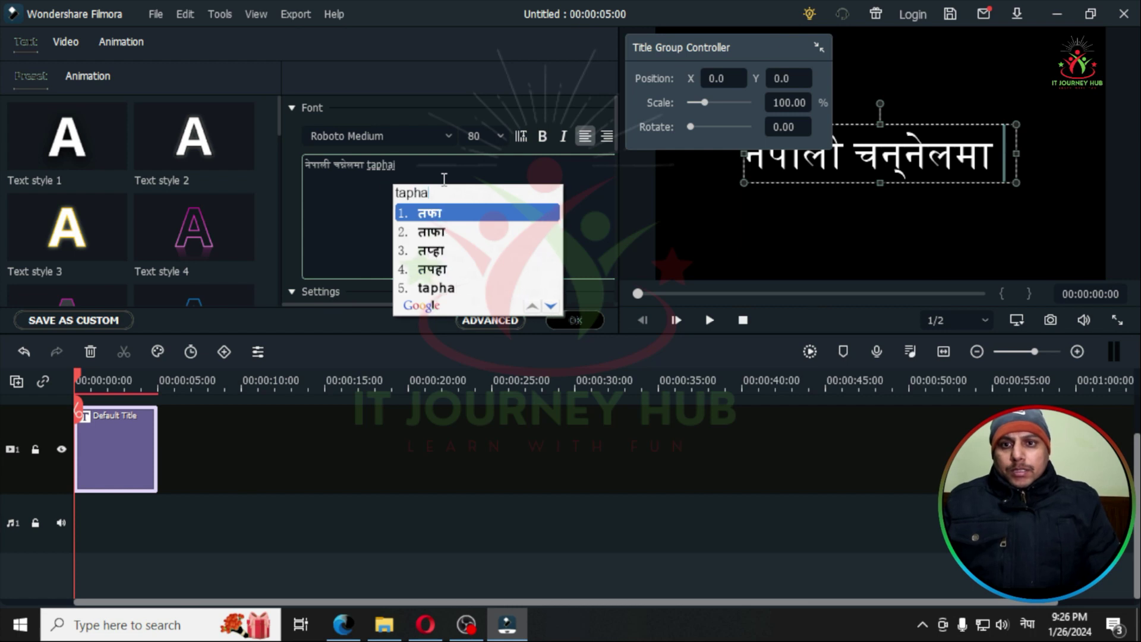
{"action": "key", "text": "Down"}
{"action": "key", "text": "Down"}
{"action": "key", "text": "Down"}
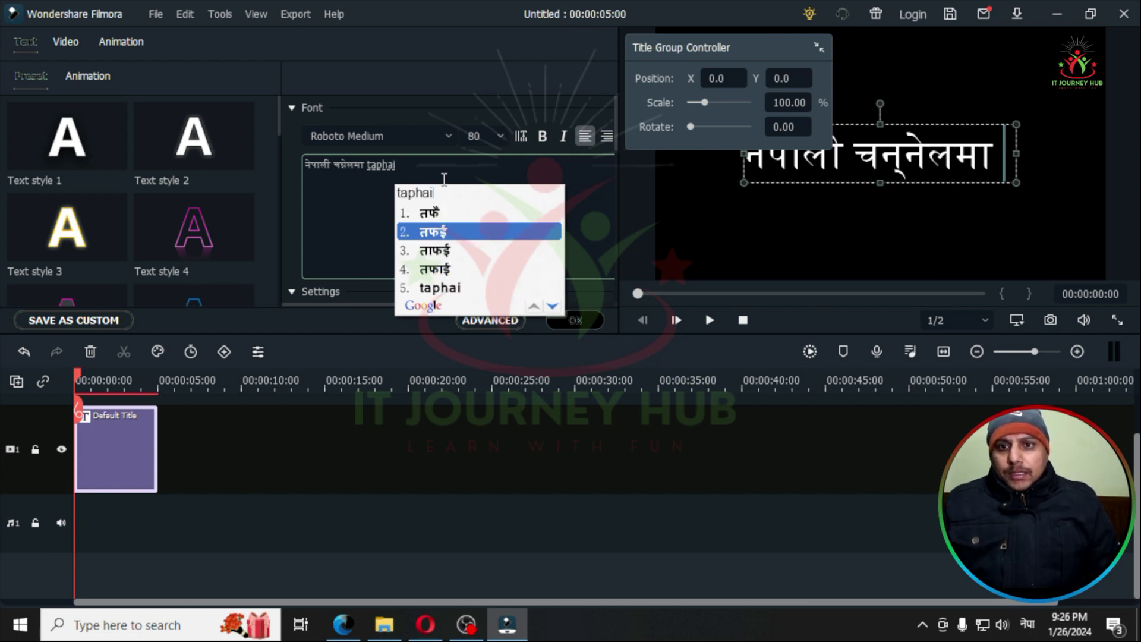
{"action": "key", "text": "Up"}
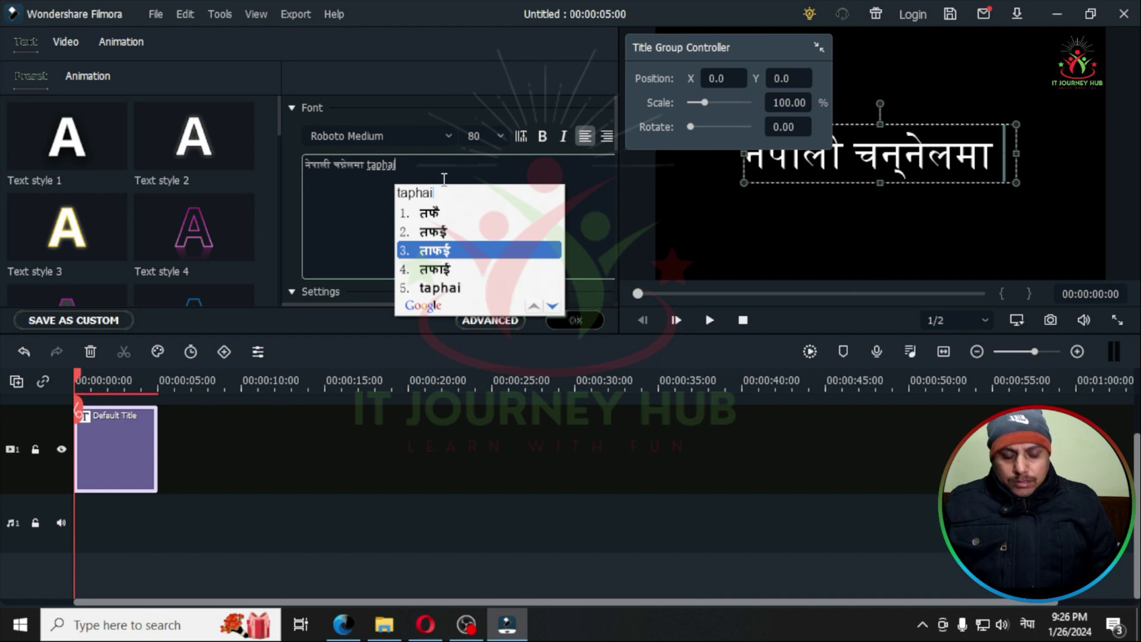
{"action": "key", "text": "BackSpace"}
{"action": "key", "text": "BackSpace"}
{"action": "key", "text": "BackSpace"}
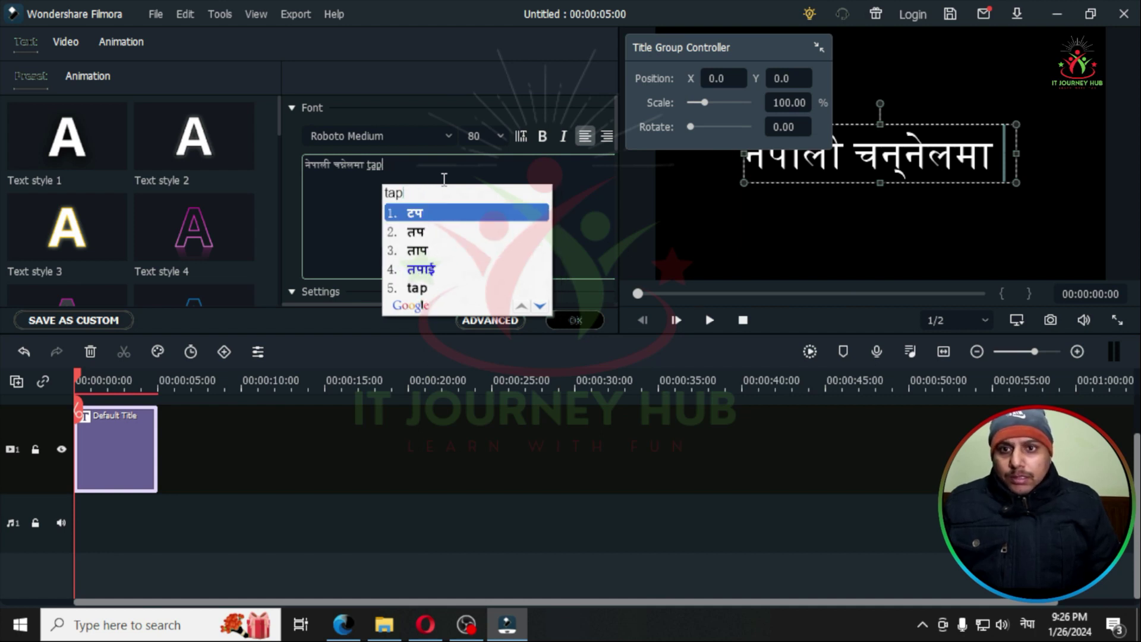
{"action": "type", "text": "ai"}
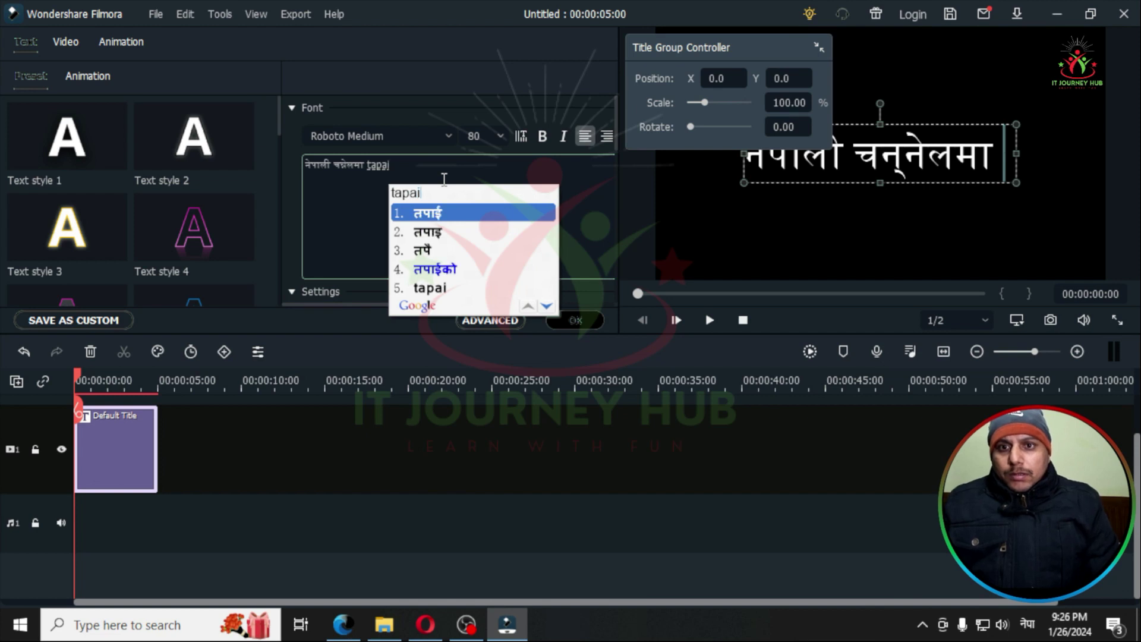
{"action": "key", "text": "Return"}
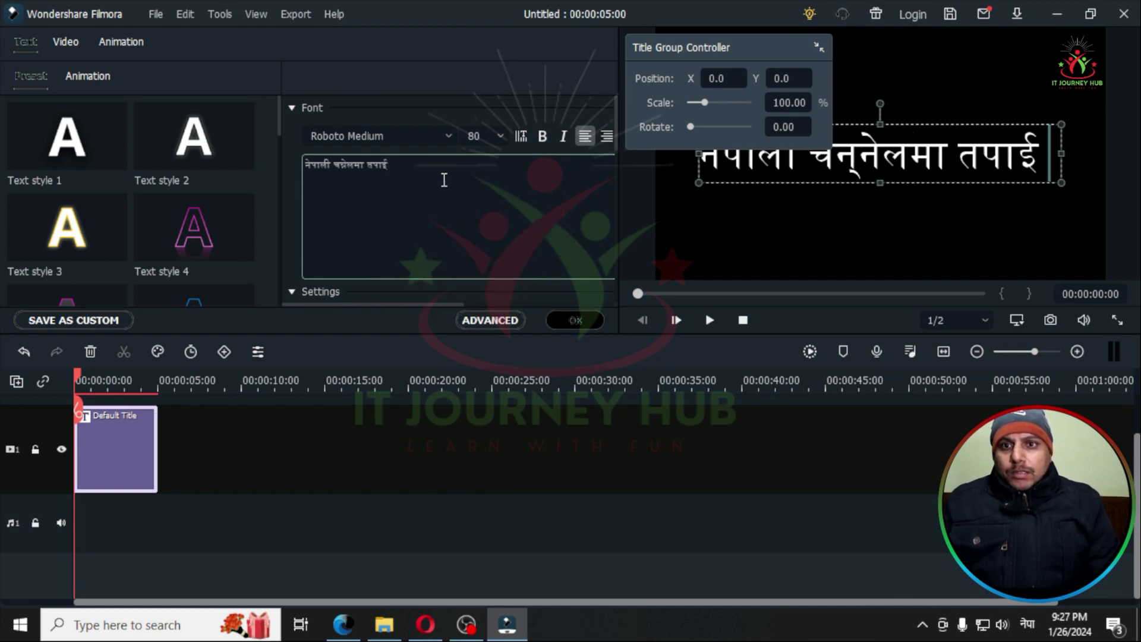
Add "हरु" and "लाई" to the title by phonetic typing of "haru" and "lai", choosing the second suggestion for "lai"
{"action": "type", "text": "haru"}
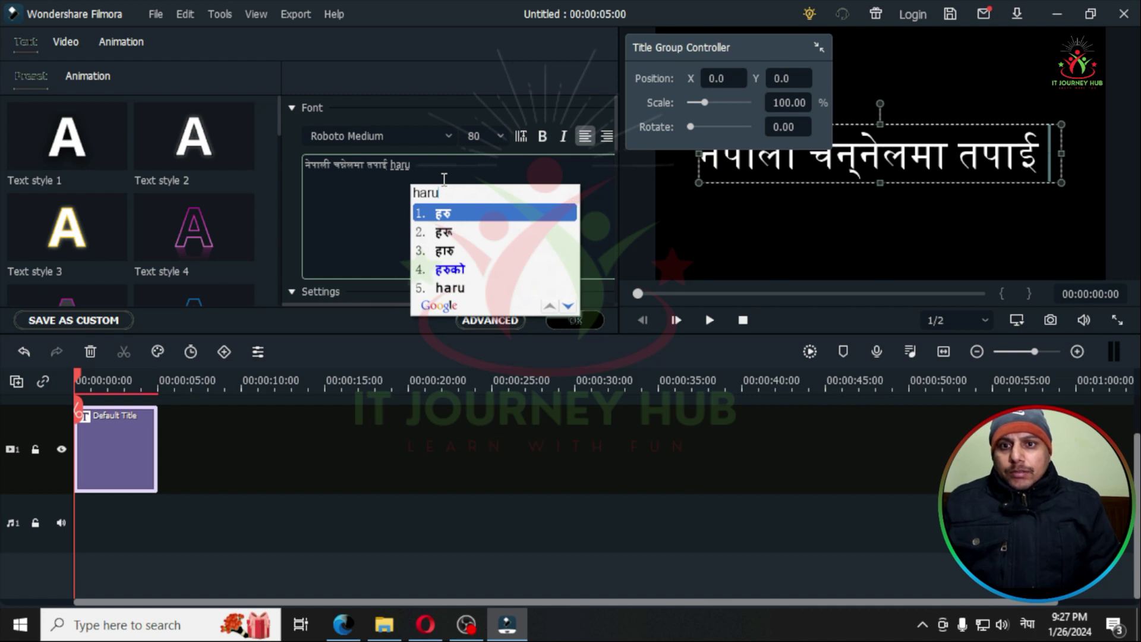
{"action": "key", "text": "Return"}
{"action": "type", "text": "ka"}
{"action": "key", "text": "BackSpace"}
{"action": "key", "text": "BackSpace"}
{"action": "type", "text": "lai"}
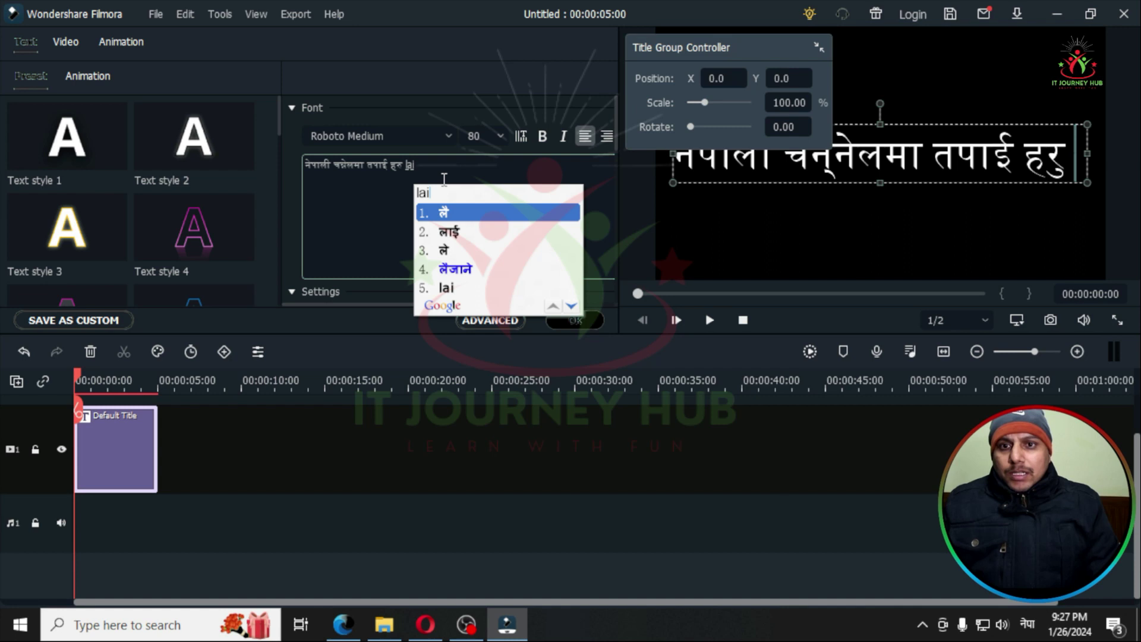
{"action": "key", "text": "Down"}
{"action": "key", "text": "Return"}
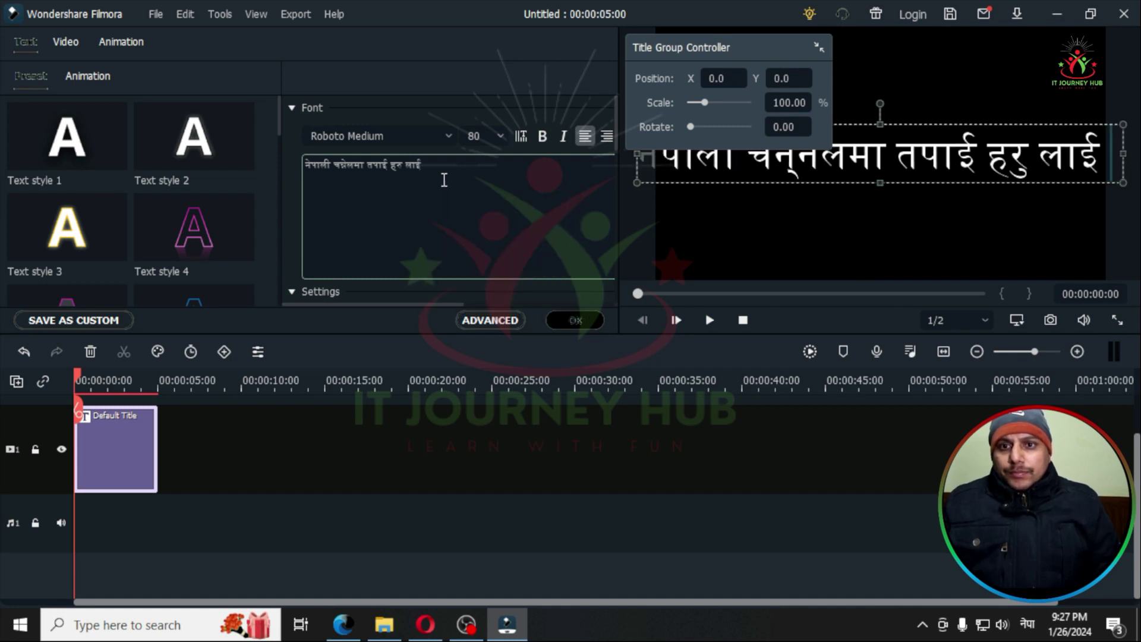
Add "धेरै" after "लाई" in the title by phonetic typing of "Dha" and choosing the fourth suggestion
{"action": "type", "text": "D"}
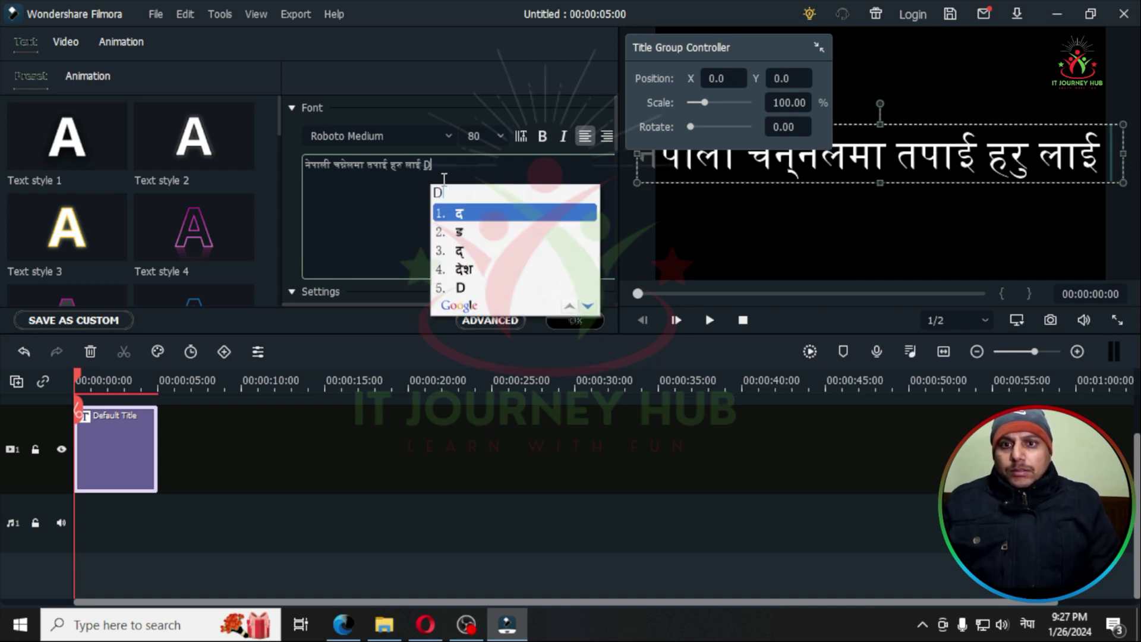
{"action": "type", "text": "hari"}
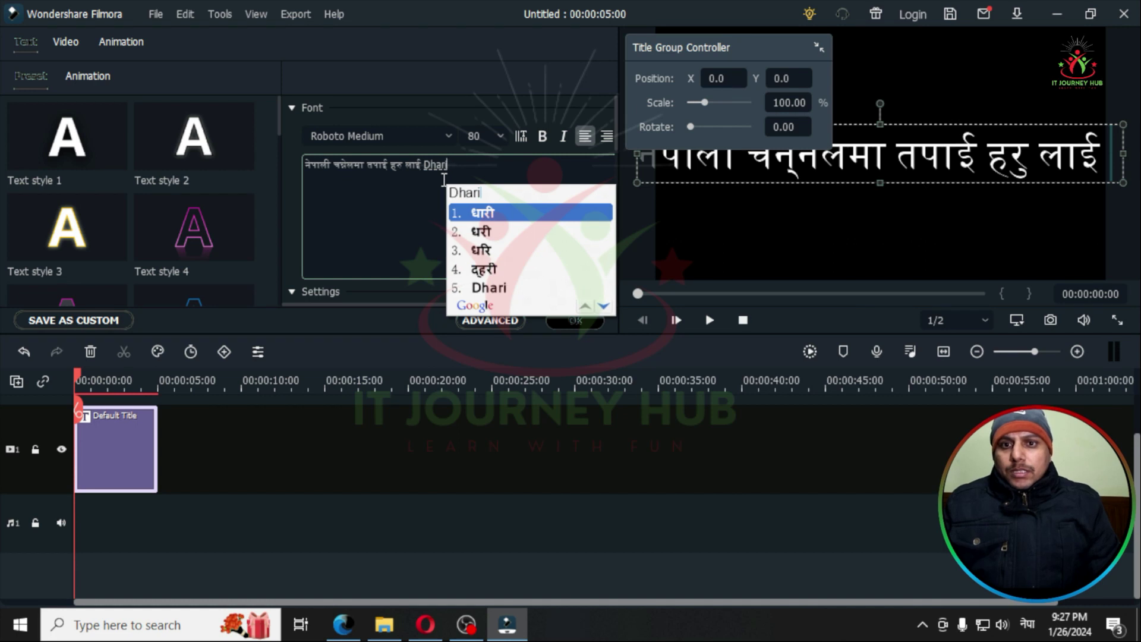
{"action": "key", "text": "BackSpace"}
{"action": "key", "text": "BackSpace"}
{"action": "key", "text": "BackSpace"}
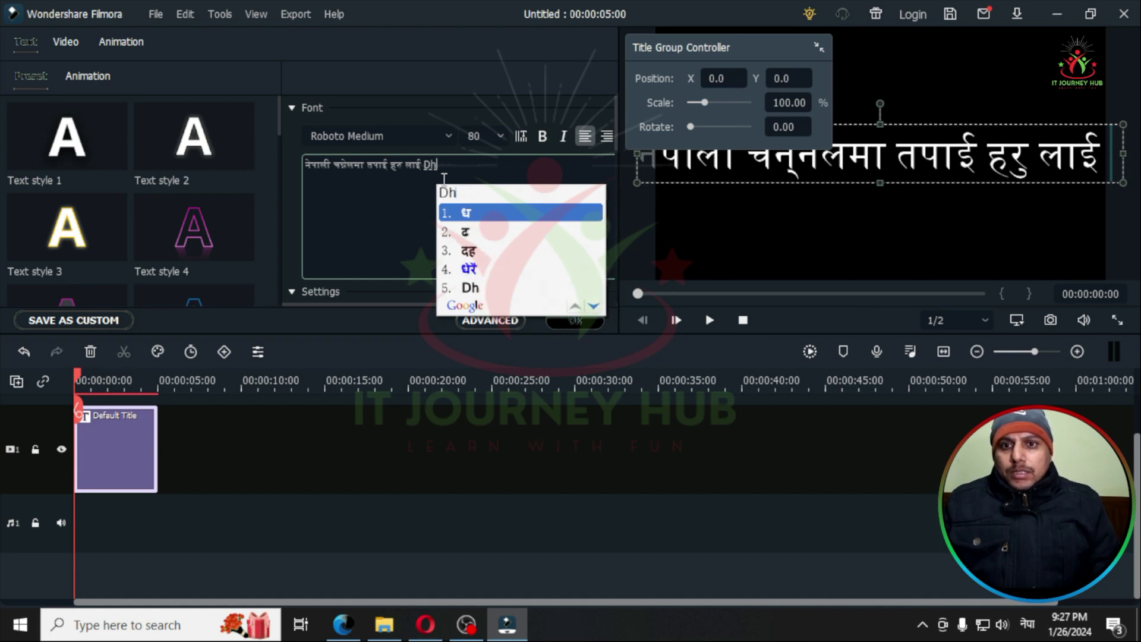
{"action": "key", "text": "BackSpace"}
{"action": "type", "text": "e"}
{"action": "key", "text": "BackSpace"}
{"action": "type", "text": "ha"}
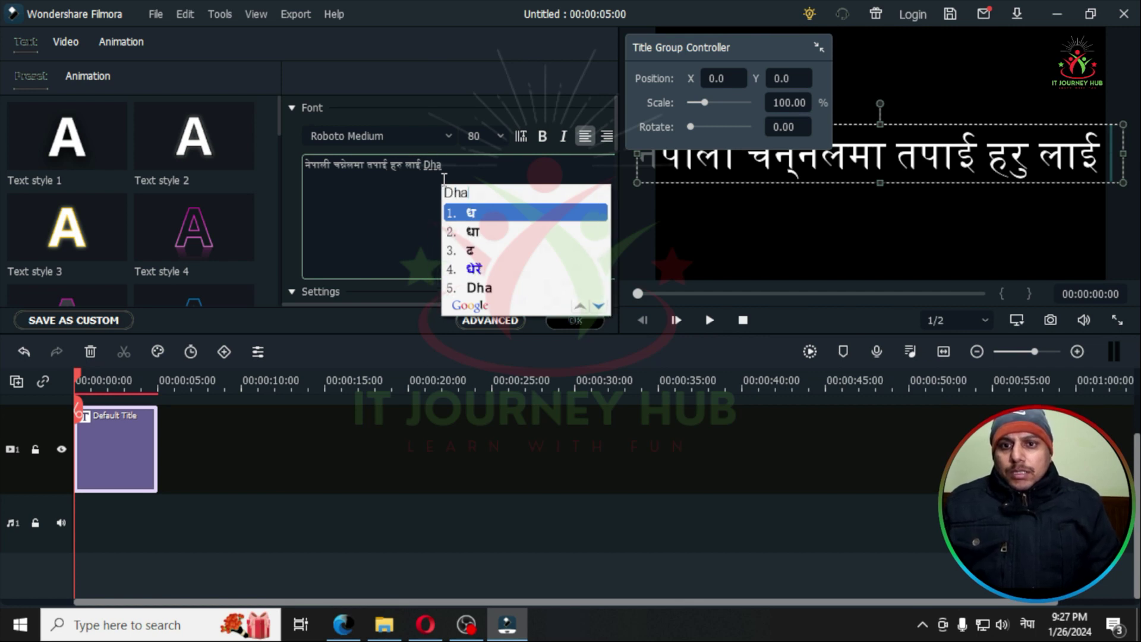
{"action": "key", "text": "Down"}
{"action": "key", "text": "Down"}
{"action": "key", "text": "Down"}
{"action": "key", "text": "Return"}
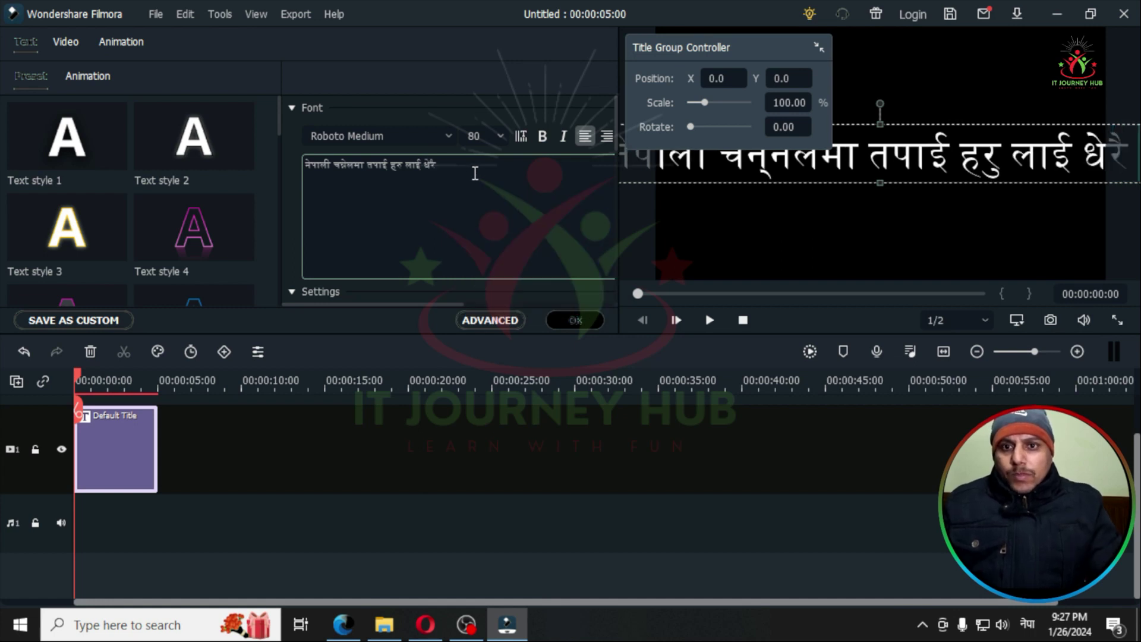
{"action": "type", "text": "sa"}
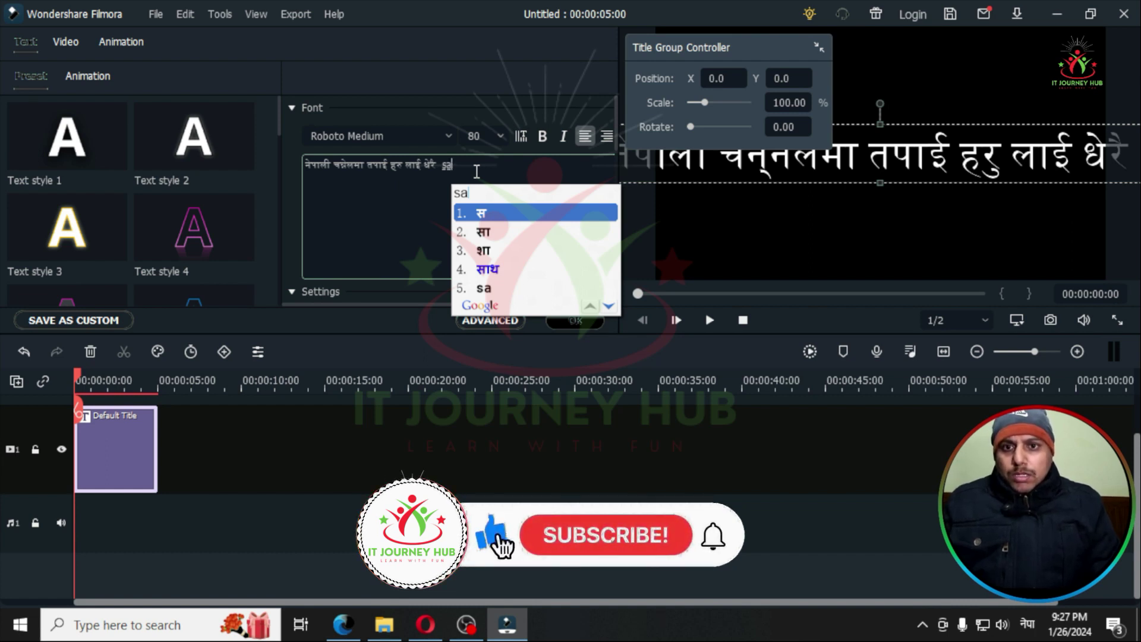
{"action": "type", "text": "w"}
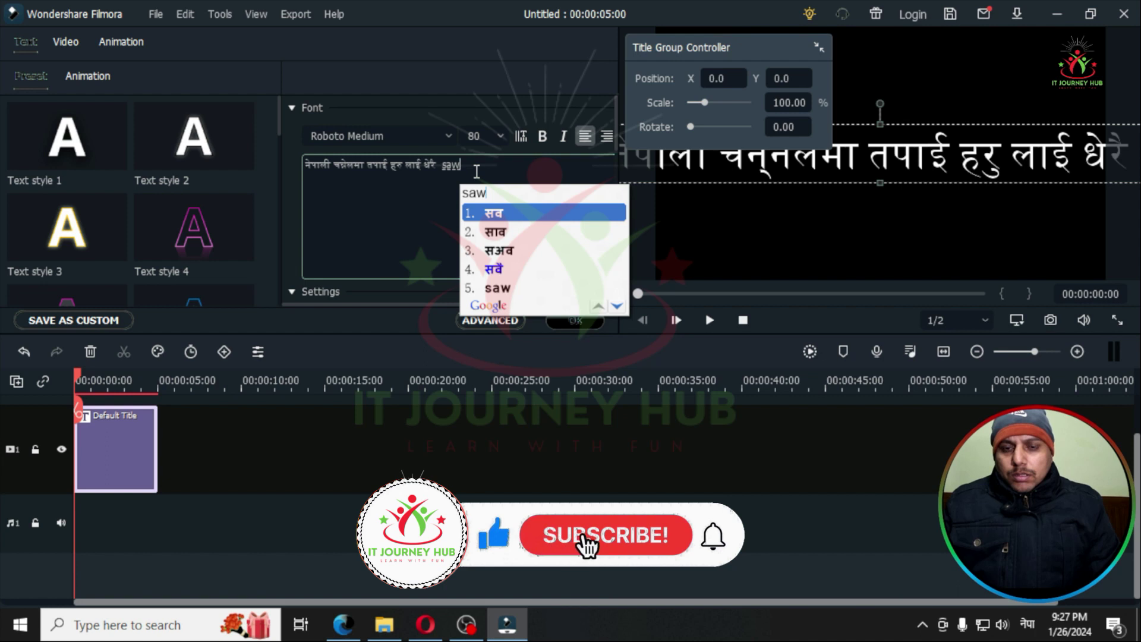
{"action": "key", "text": "BackSpace"}
{"action": "key", "text": "BackSpace"}
{"action": "key", "text": "BackSpace"}
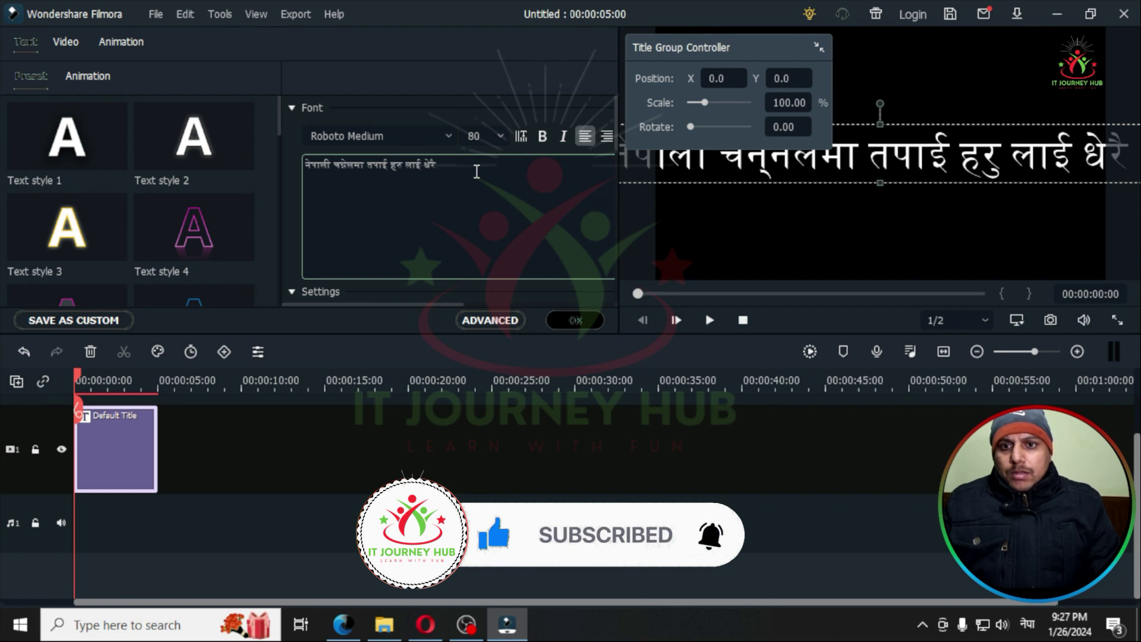
{"action": "type", "text": "Sha"}
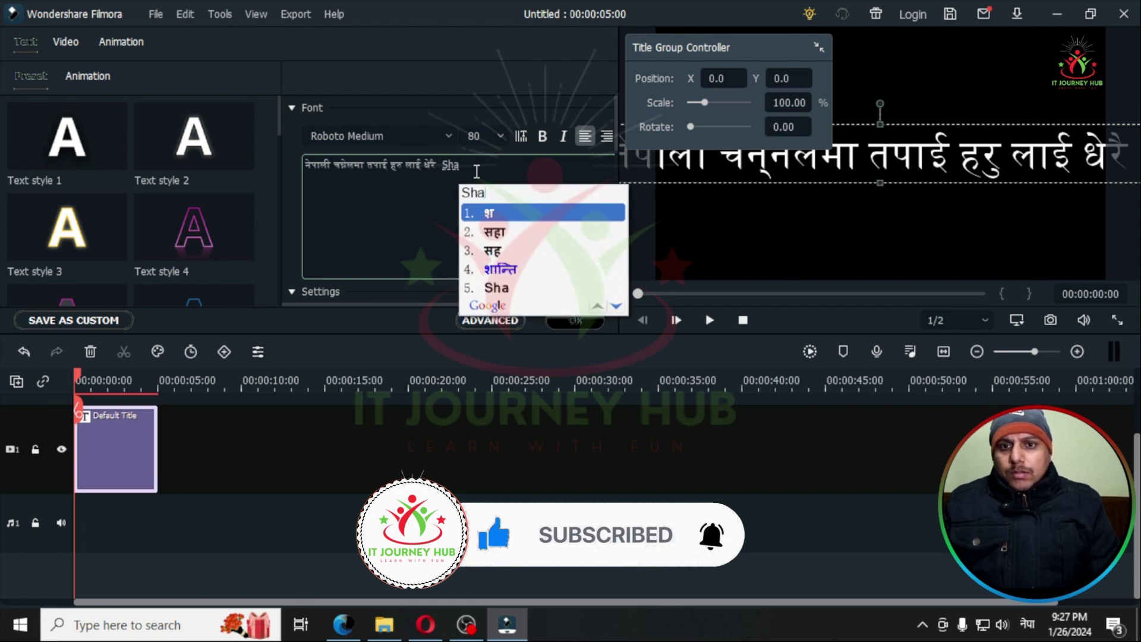
{"action": "key", "text": "BackSpace"}
{"action": "key", "text": "BackSpace"}
{"action": "key", "text": "BackSpace"}
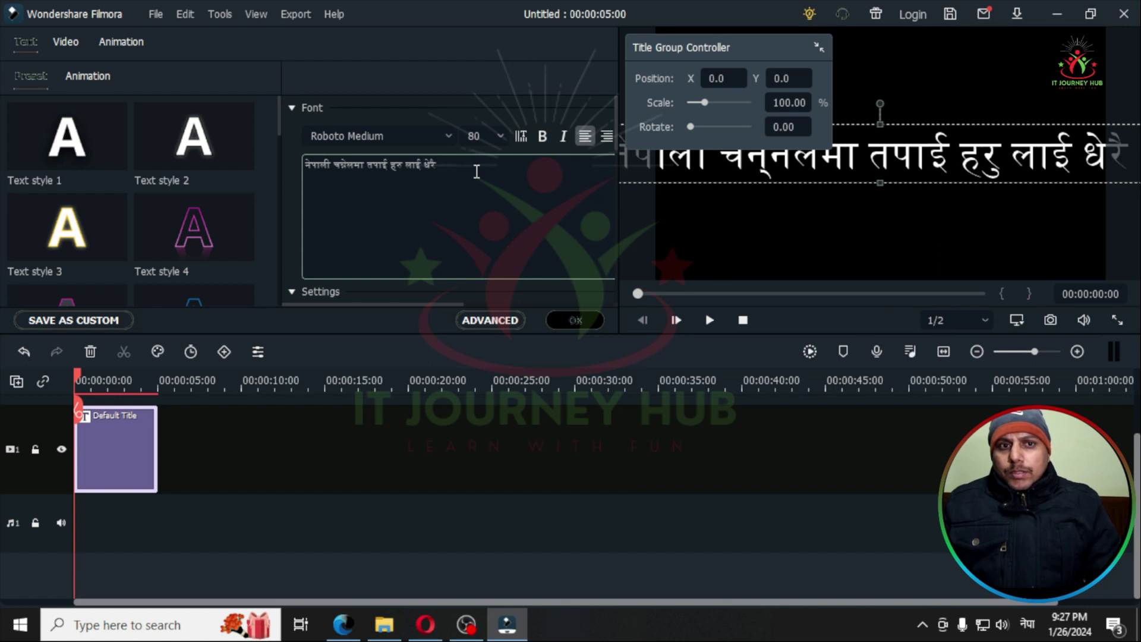
{"action": "left_click", "coordinate": [1063, 15]}
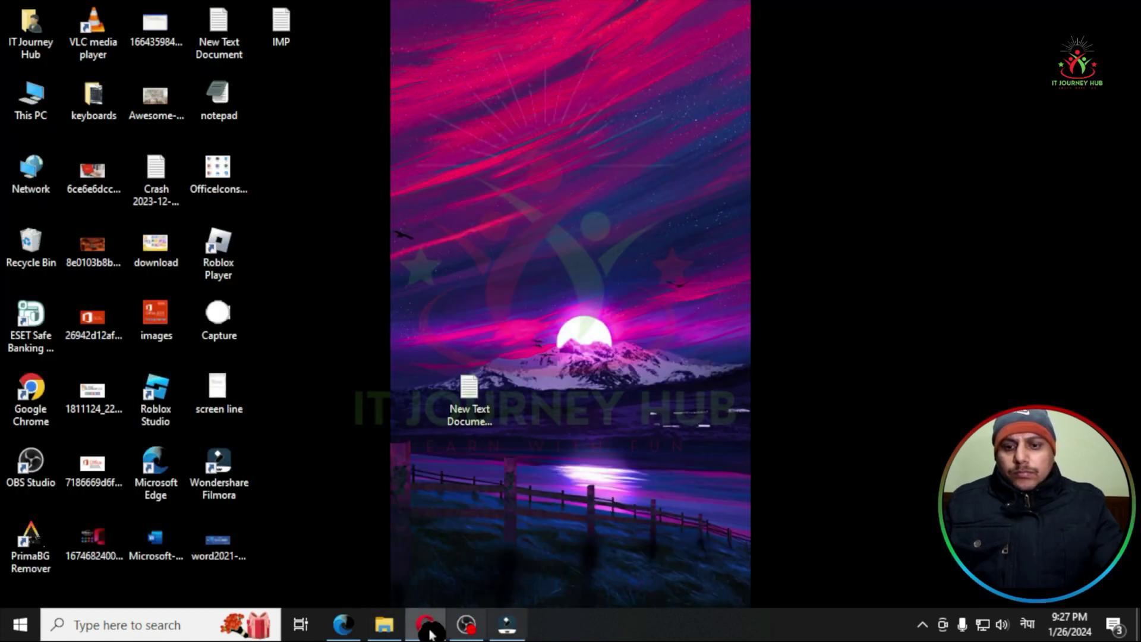
{"action": "left_click", "coordinate": [507, 624]}
Add "सुगता" at the end of the title by phonetic typing of "sugata" and accepting the first suggestion
{"action": "left_click", "coordinate": [458, 168]}
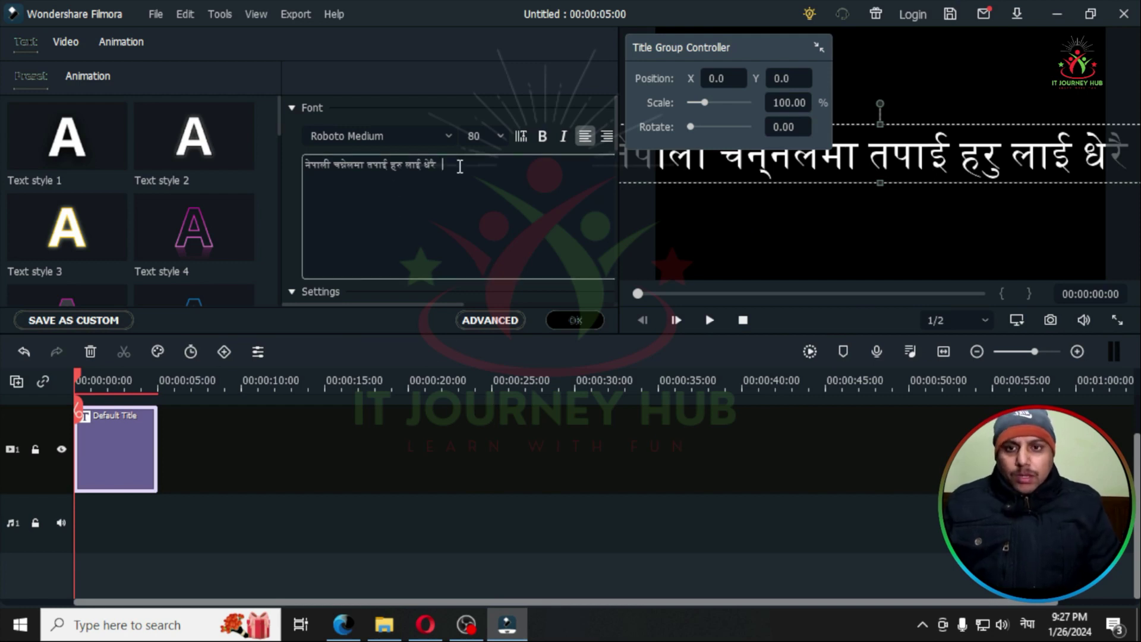
{"action": "type", "text": "s"}
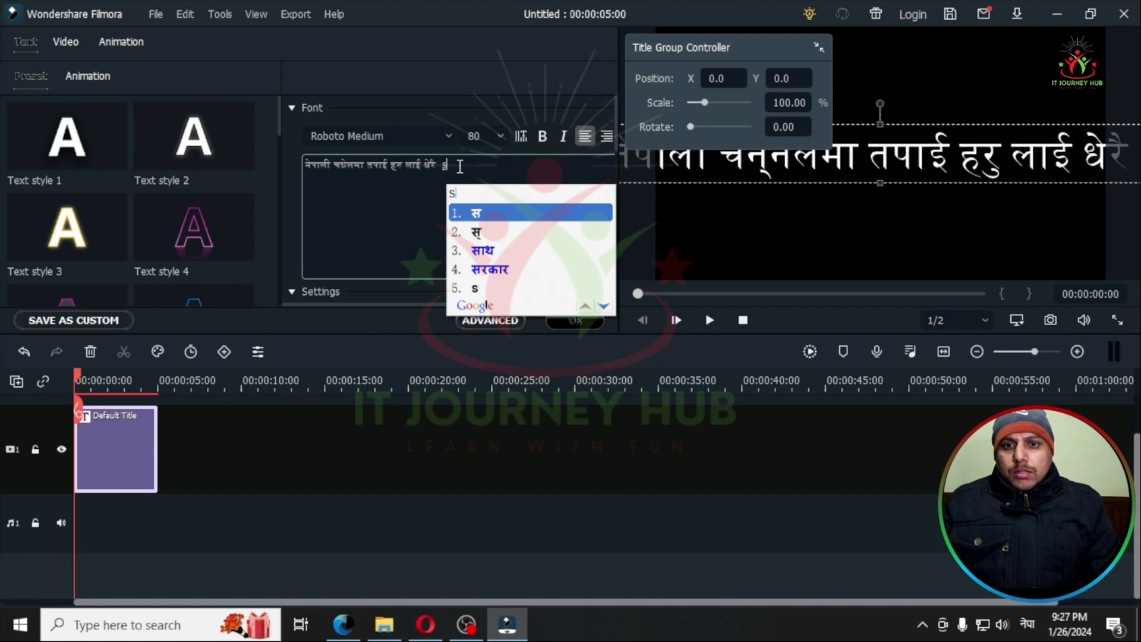
{"action": "type", "text": "ug"}
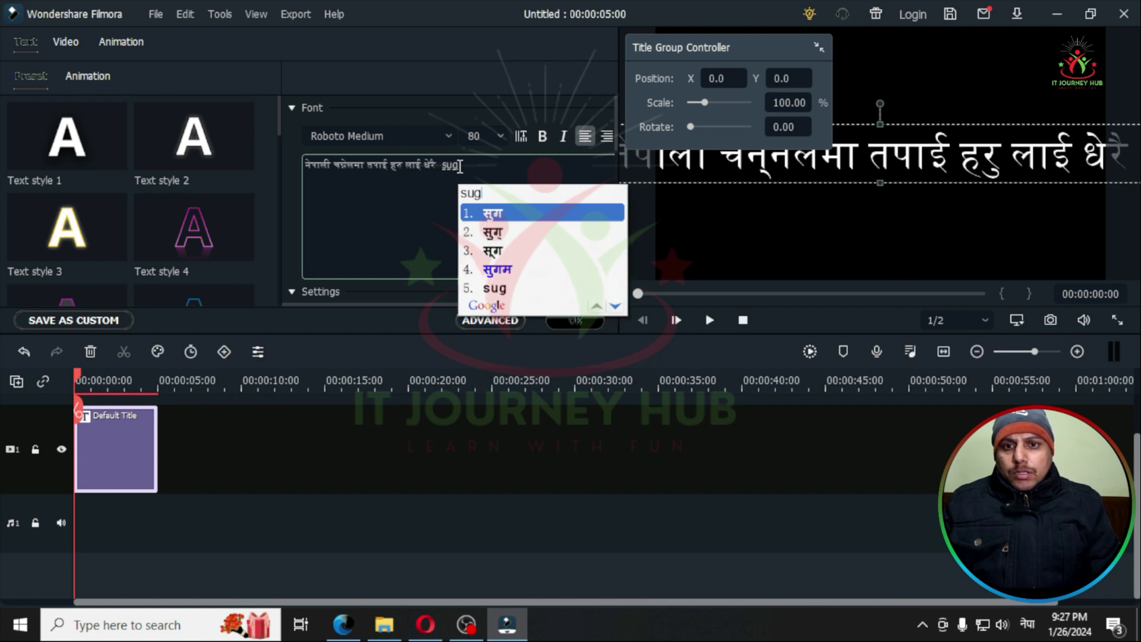
{"action": "type", "text": "at"}
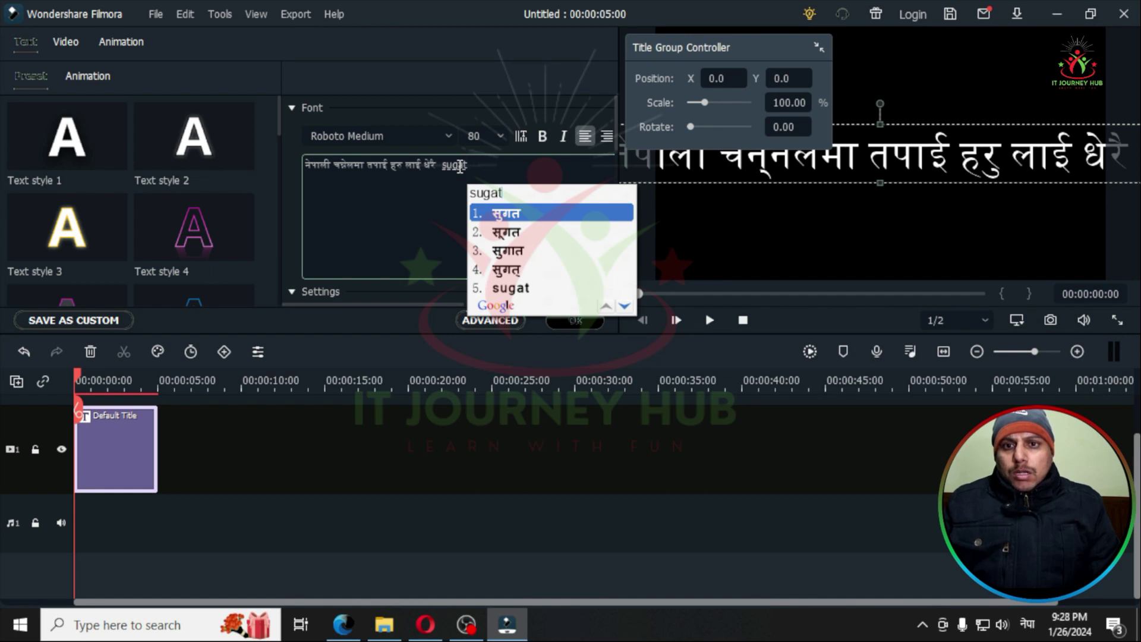
{"action": "type", "text": "wa"}
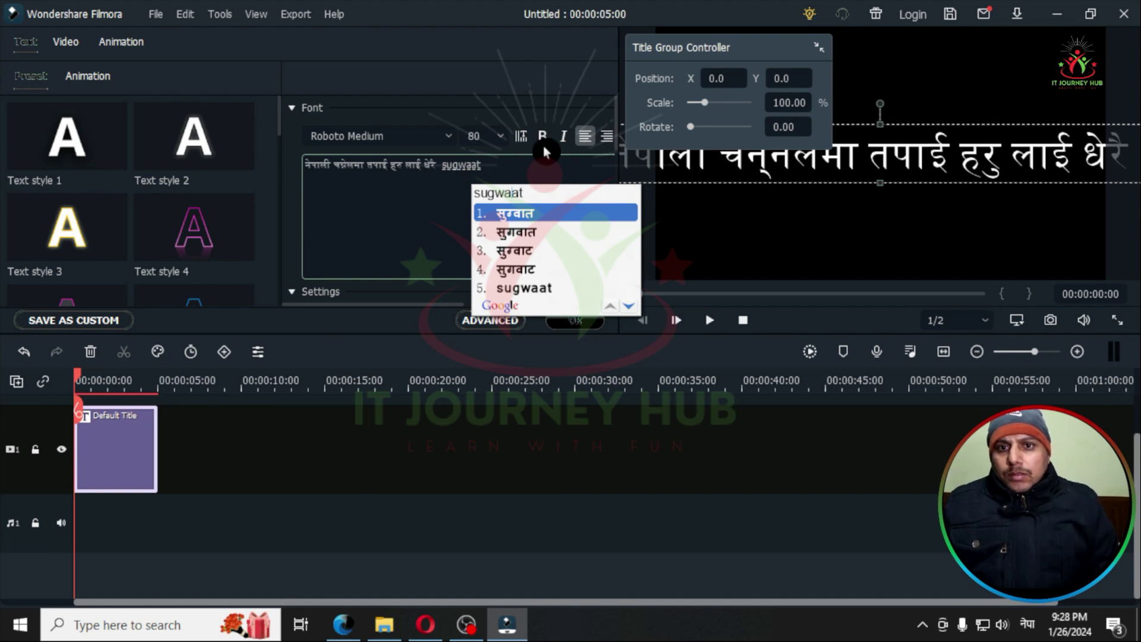
{"action": "key", "text": "Left"}
{"action": "key", "text": "Left"}
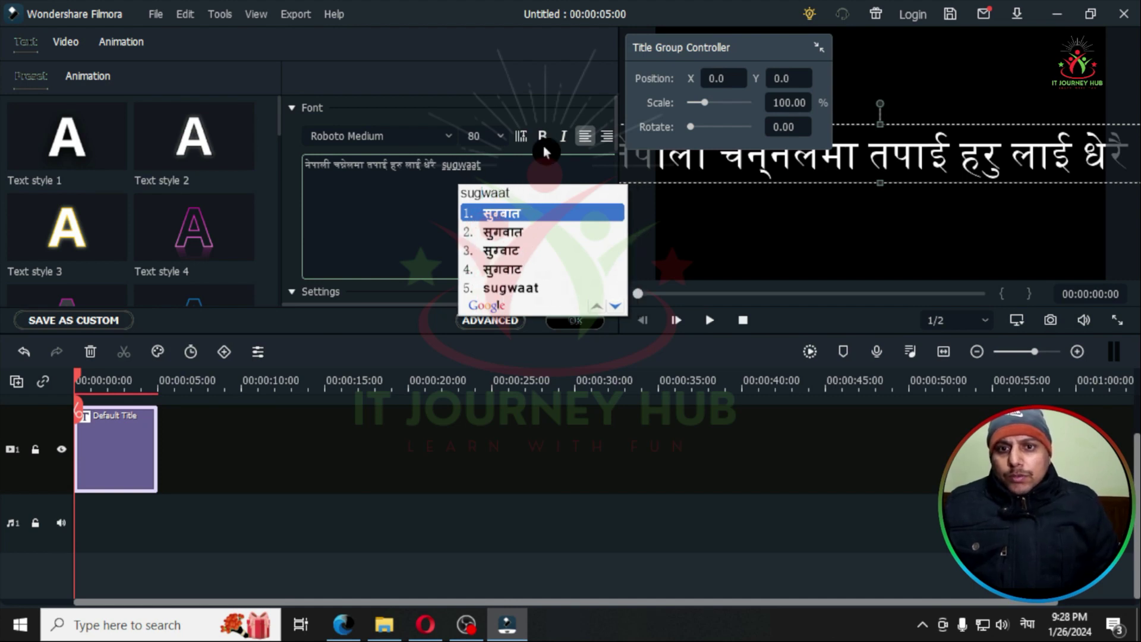
{"action": "type", "text": "a"}
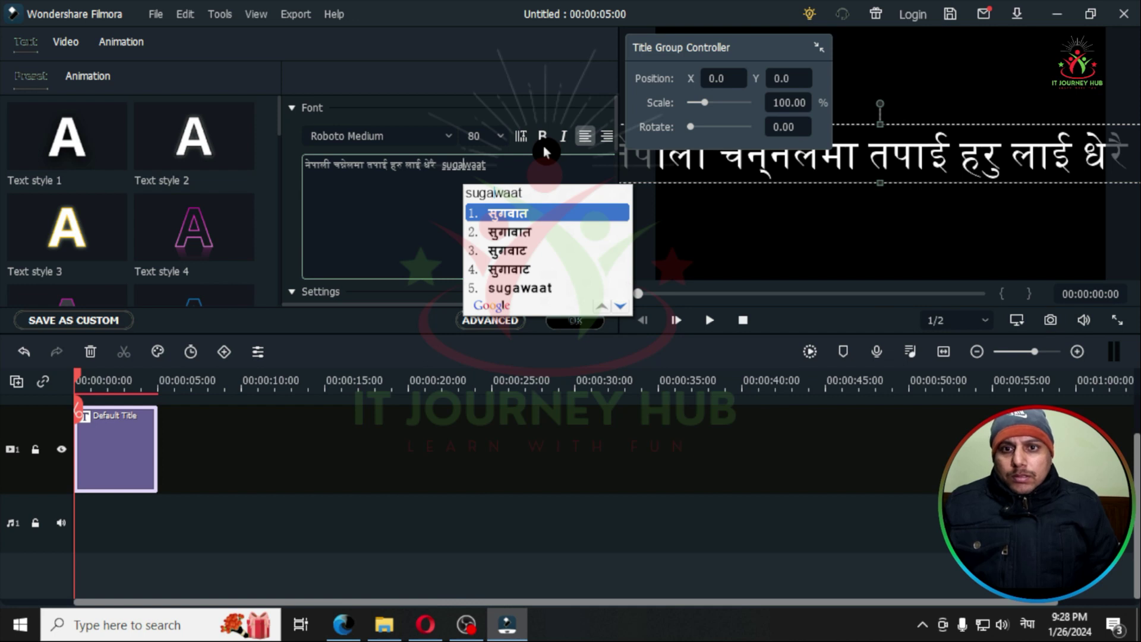
{"action": "key", "text": "Delete"}
{"action": "key", "text": "Delete"}
{"action": "key", "text": "Delete"}
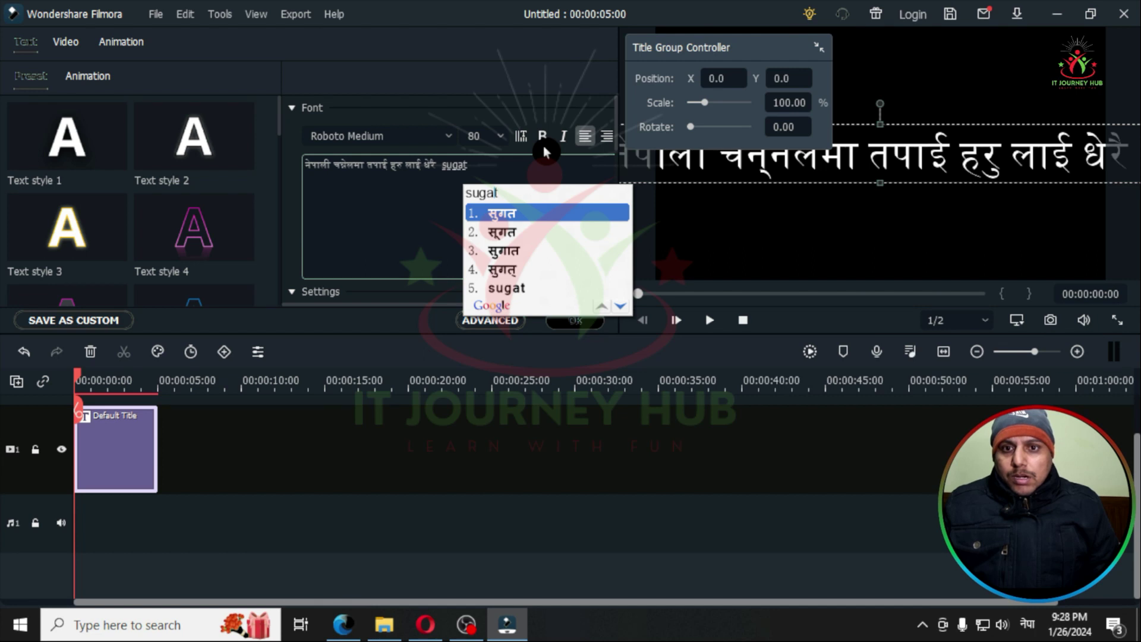
{"action": "key", "text": "Right"}
{"action": "type", "text": "a"}
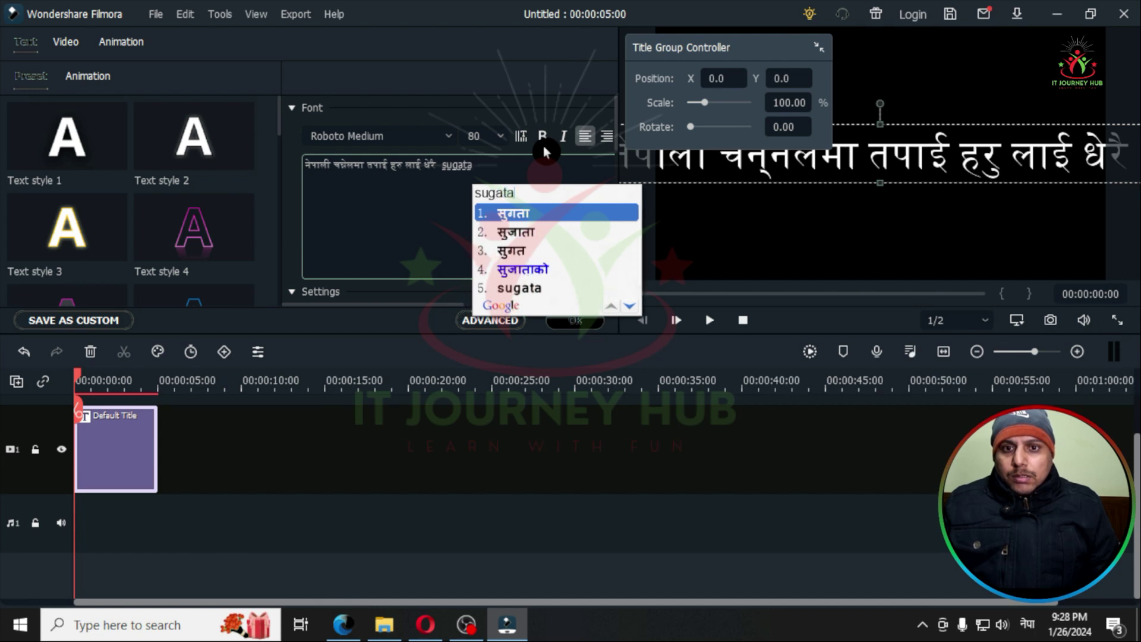
{"action": "key", "text": "space"}
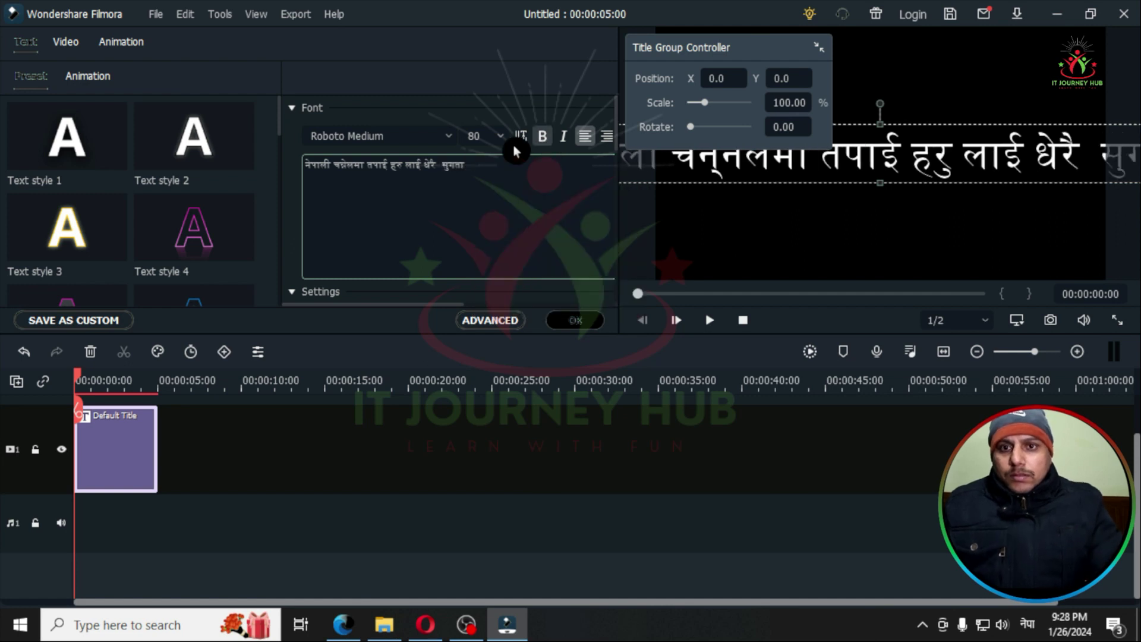
Replace the last title word "सुगता" with a new word by phonetic typing starting with "s"
{"action": "key", "text": "ctrl+a"}
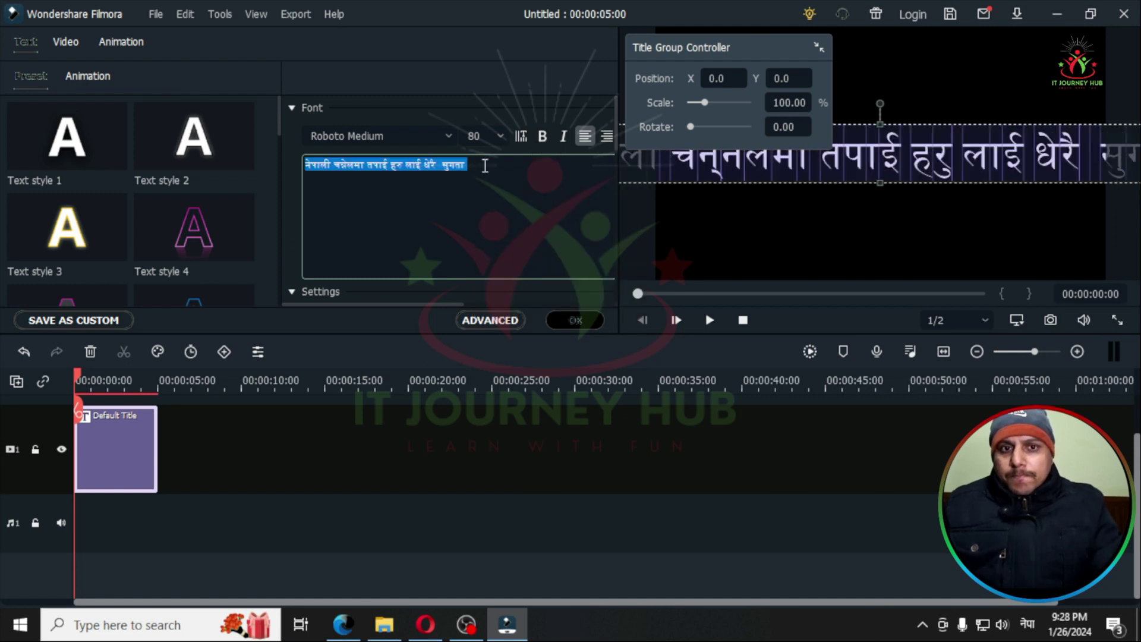
{"action": "left_click", "coordinate": [449, 172]}
{"action": "left_click_drag", "start_coordinate": [441, 166], "coordinate": [479, 169]}
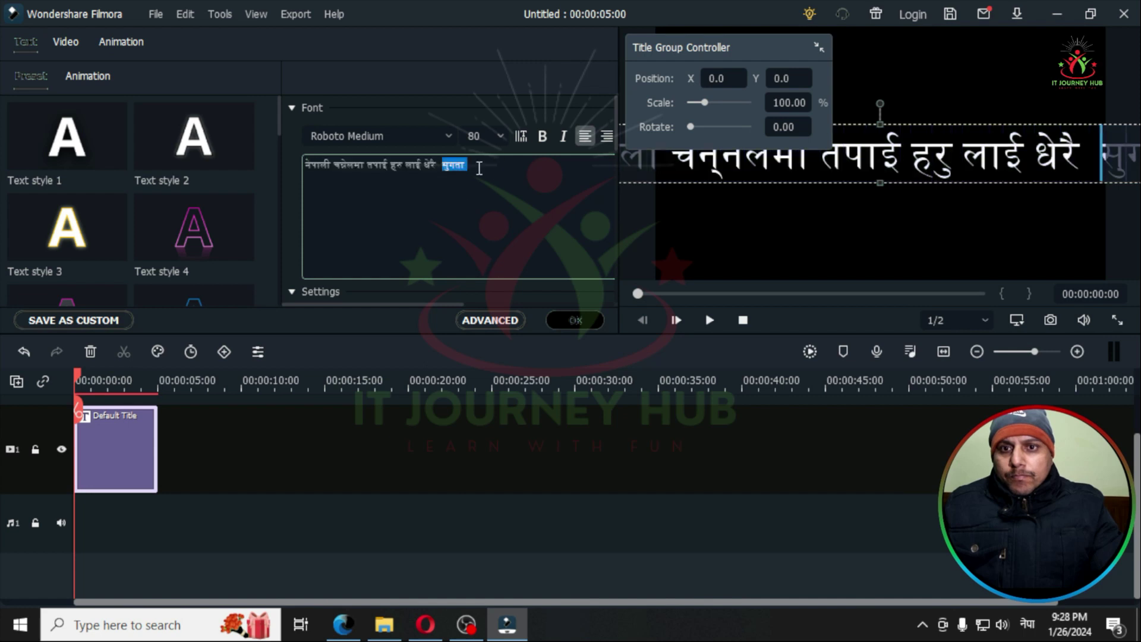
{"action": "type", "text": "s"}
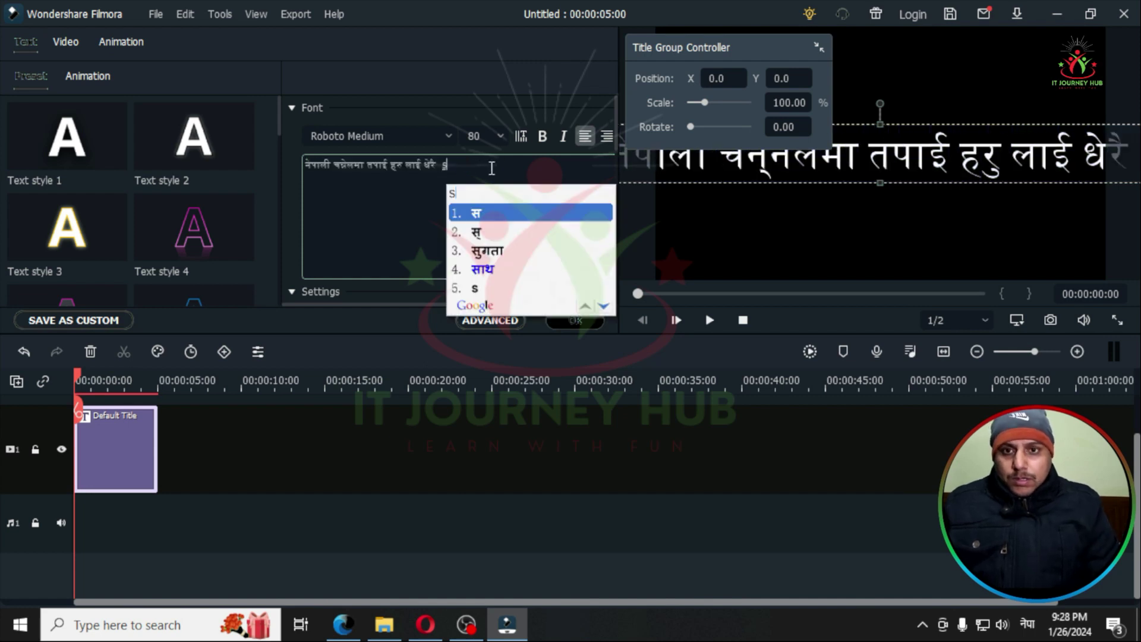